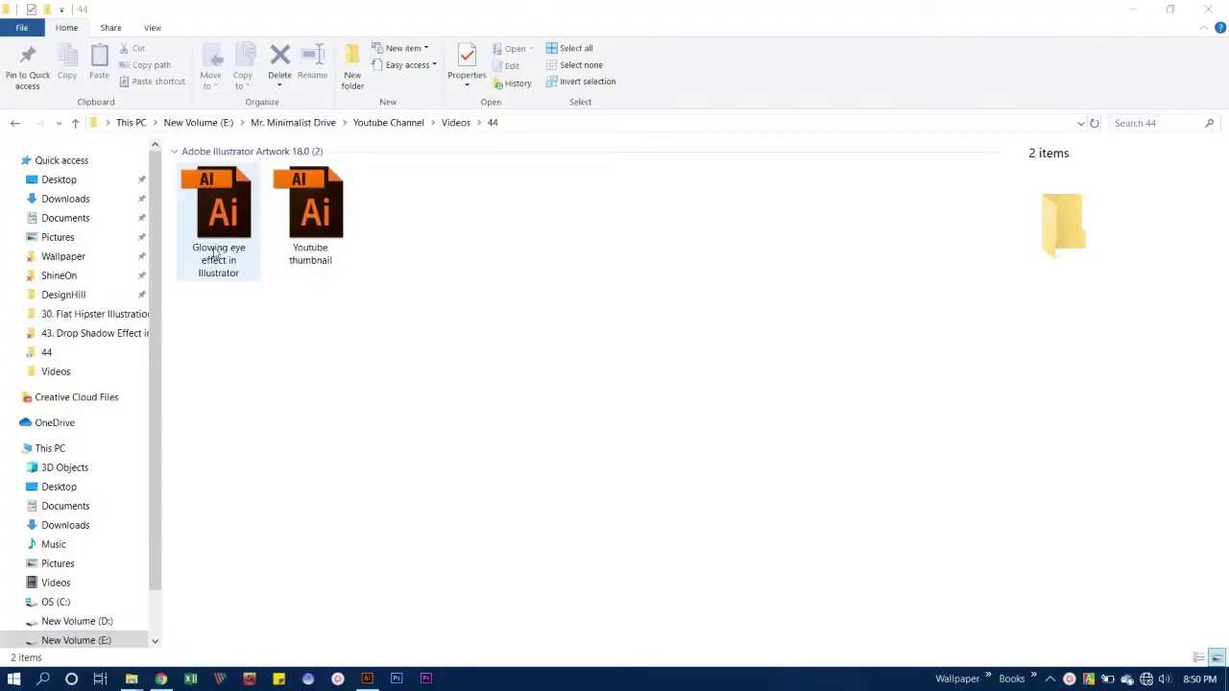
- Open 'Glowing eye effect in Illustrator.ai' from Explorer in Illustrator
double_click(216, 251)
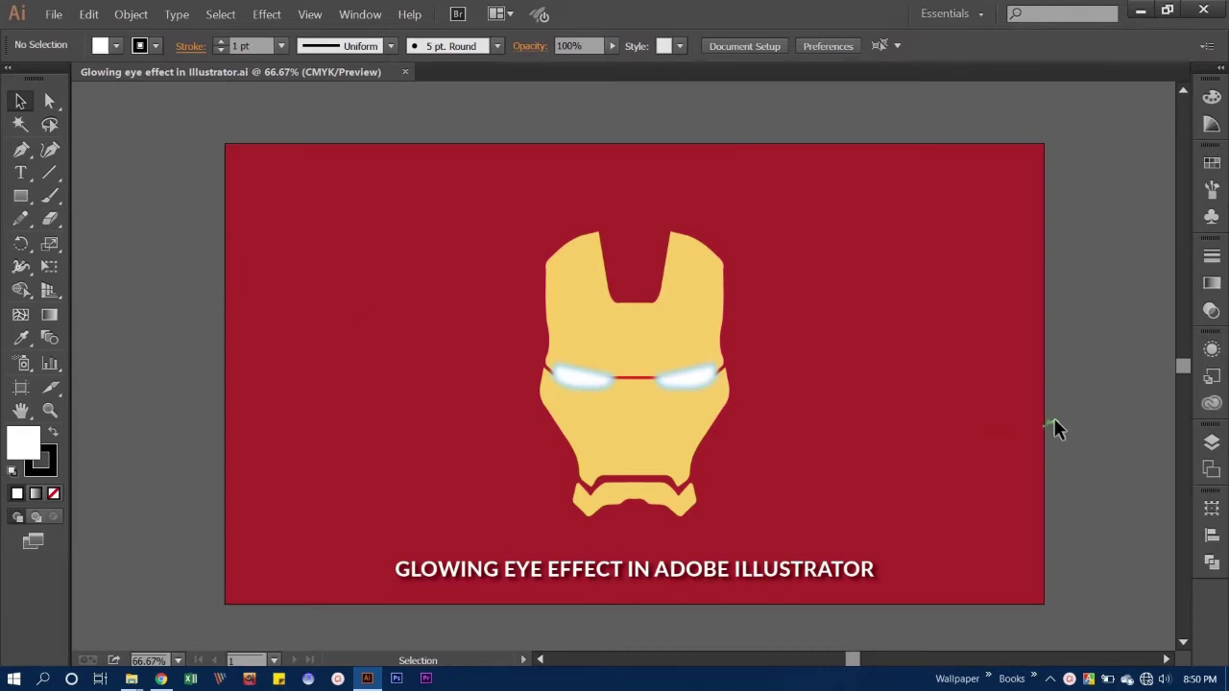
- Zoom in to 150% on the mask's two eyes
scroll(1056, 423, down, 1)
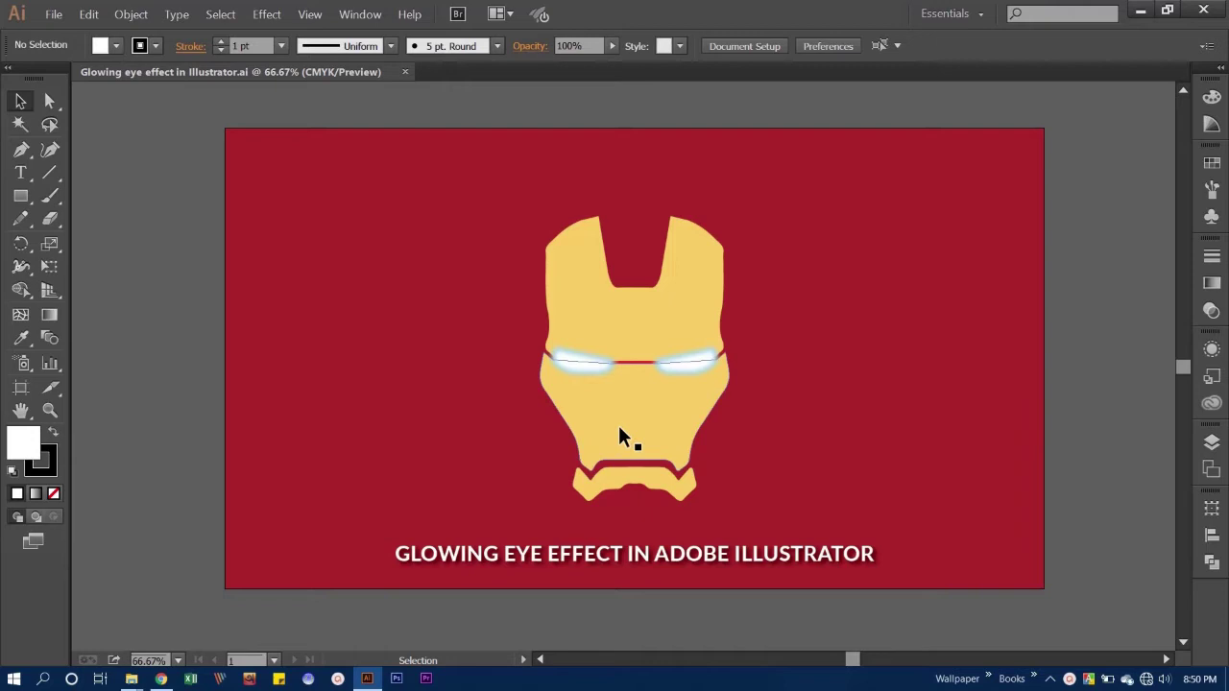
key(ctrl+1)
key(z)
key(alt)
click(646, 382)
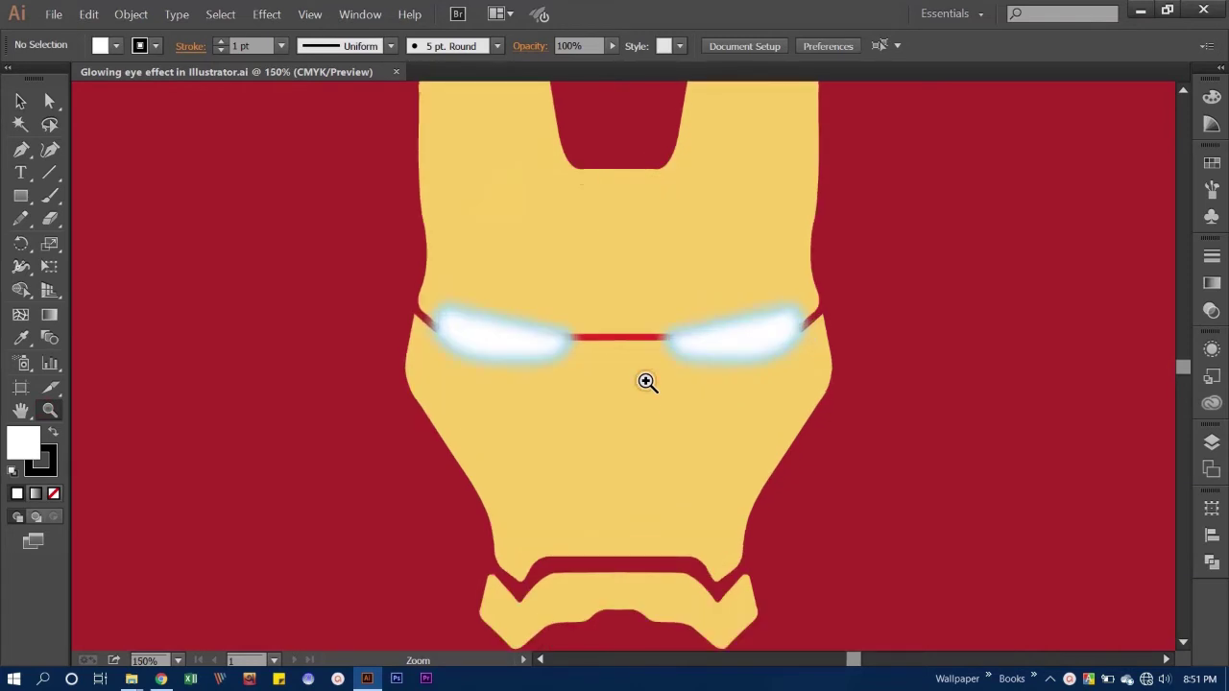
- Inspect the mask group and both eye paths with the Selection tool, then deselect
key(v)
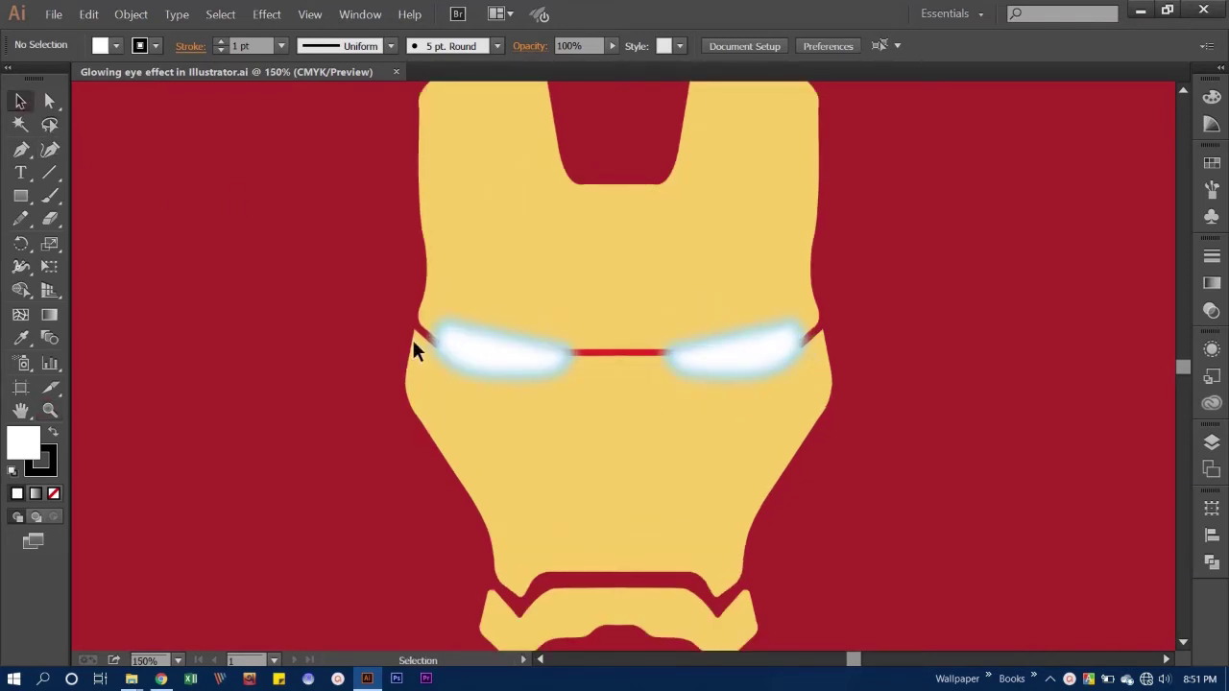
click(497, 359)
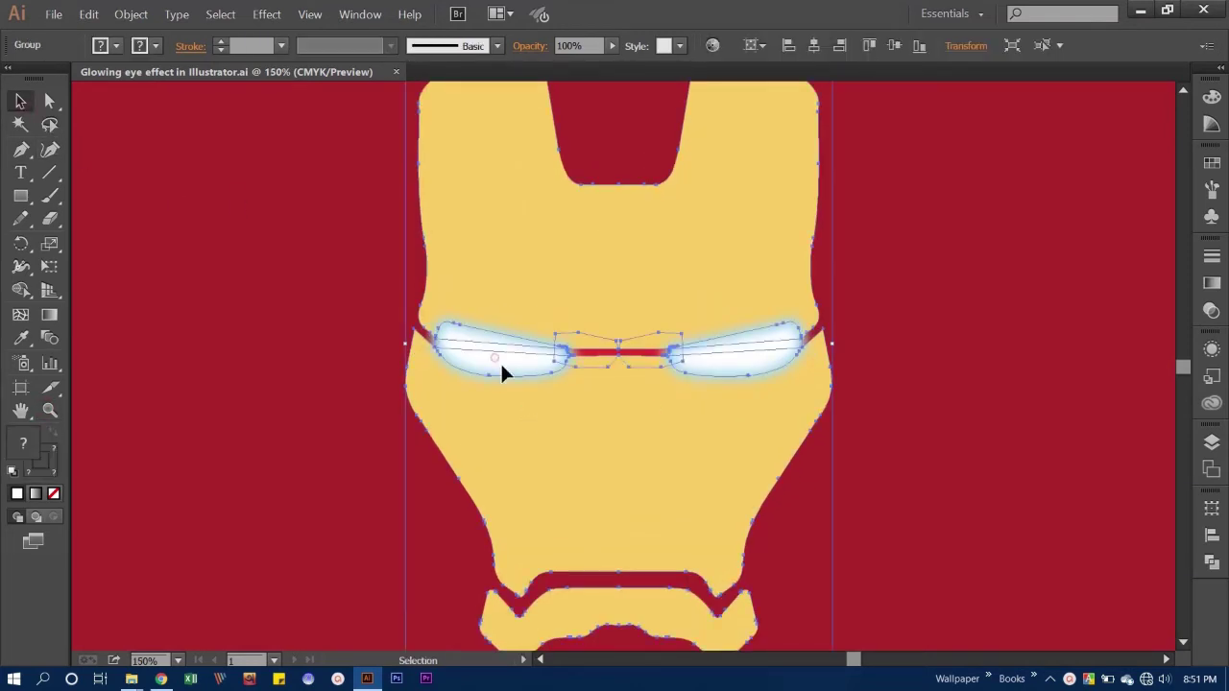
right_click(678, 301)
click(720, 380)
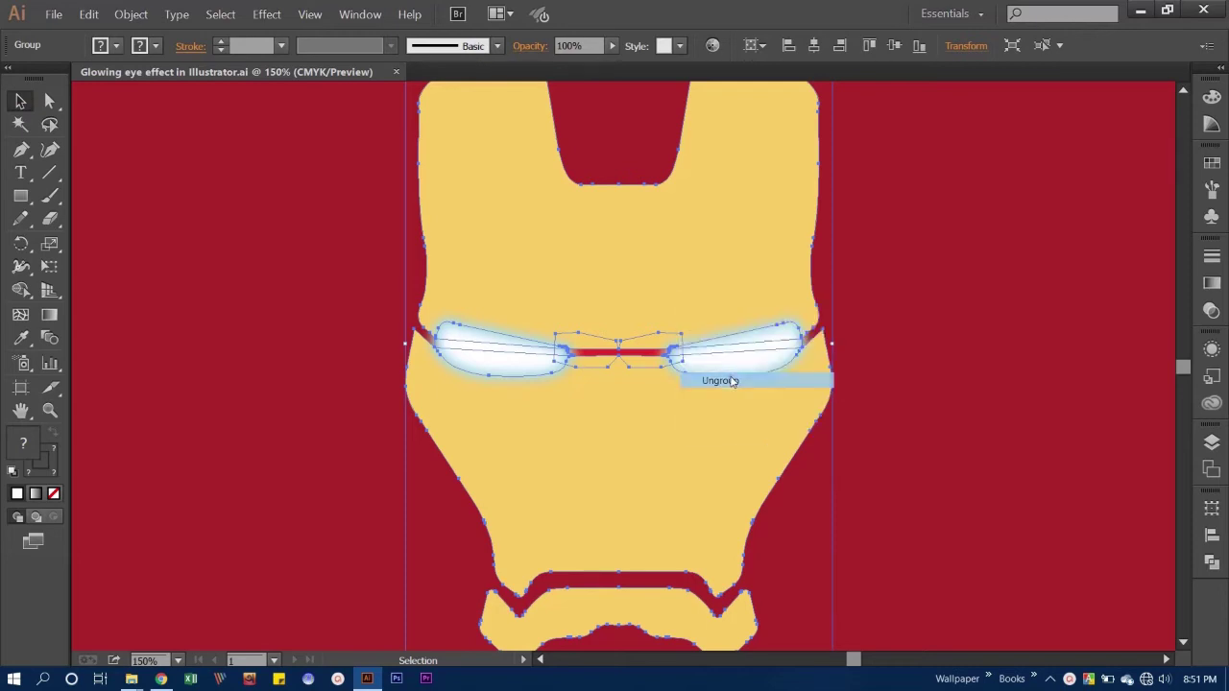
click(900, 366)
click(728, 355)
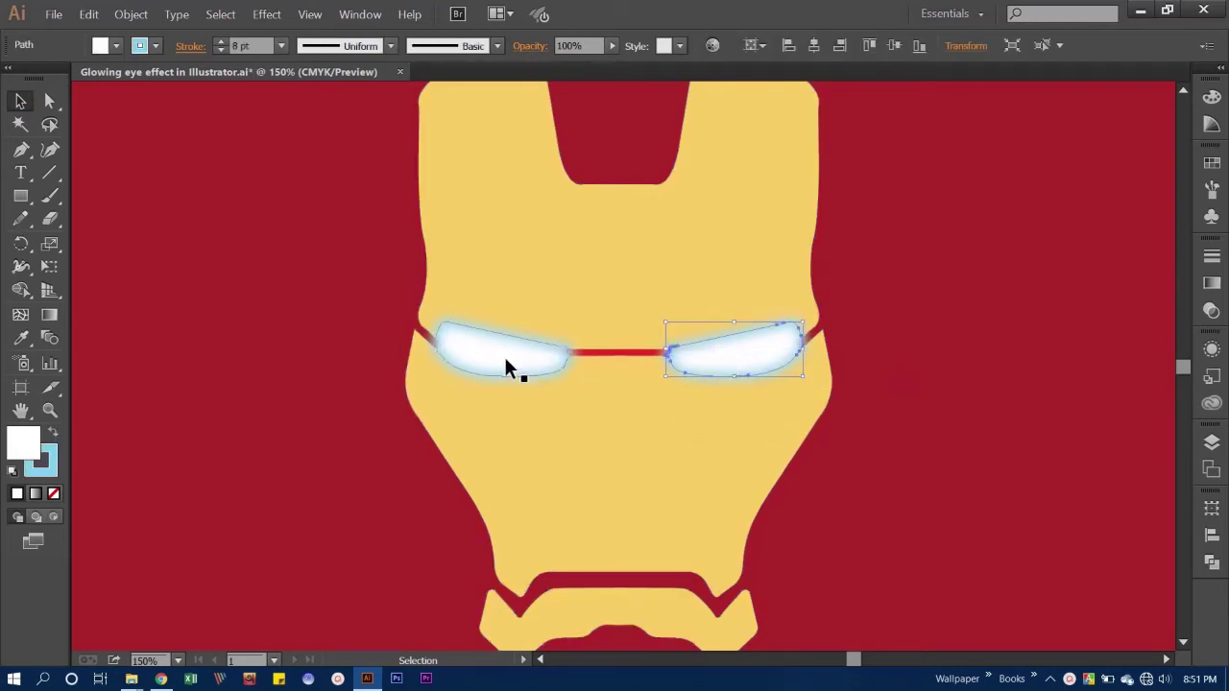
shift+click(506, 357)
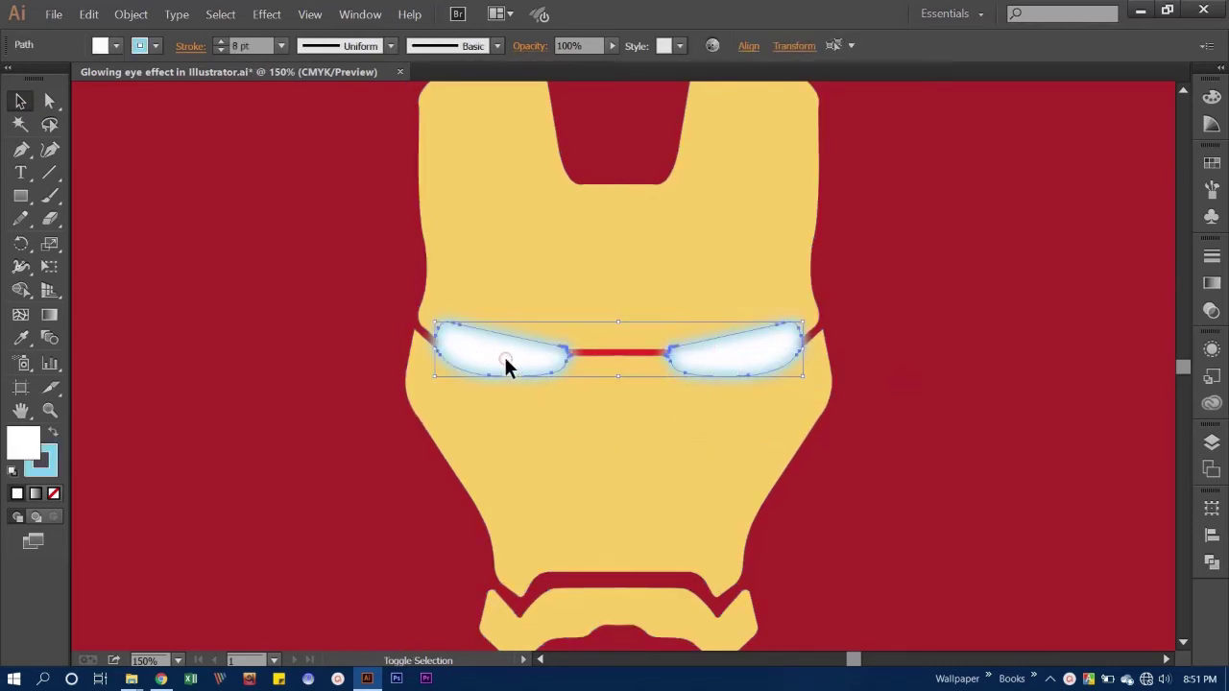
click(883, 432)
click(20, 173)
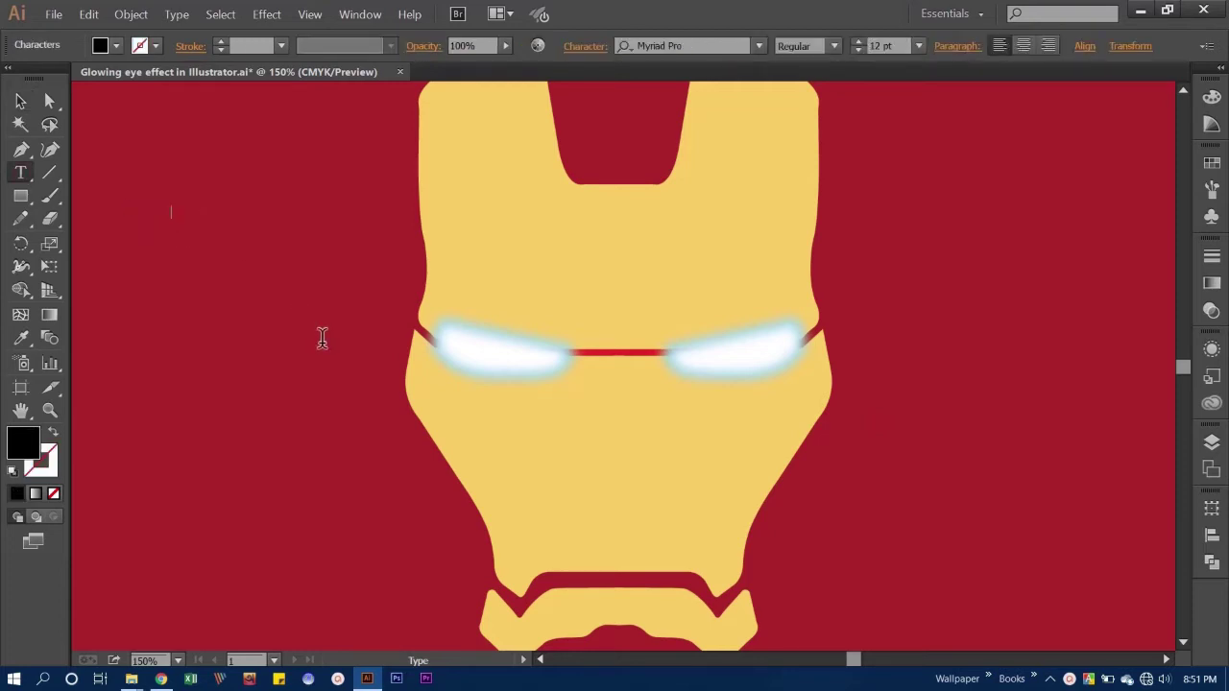
- Add the 30 pt note 'press shift to select both eyes' at the lower right
scroll(807, 86, up, 1)
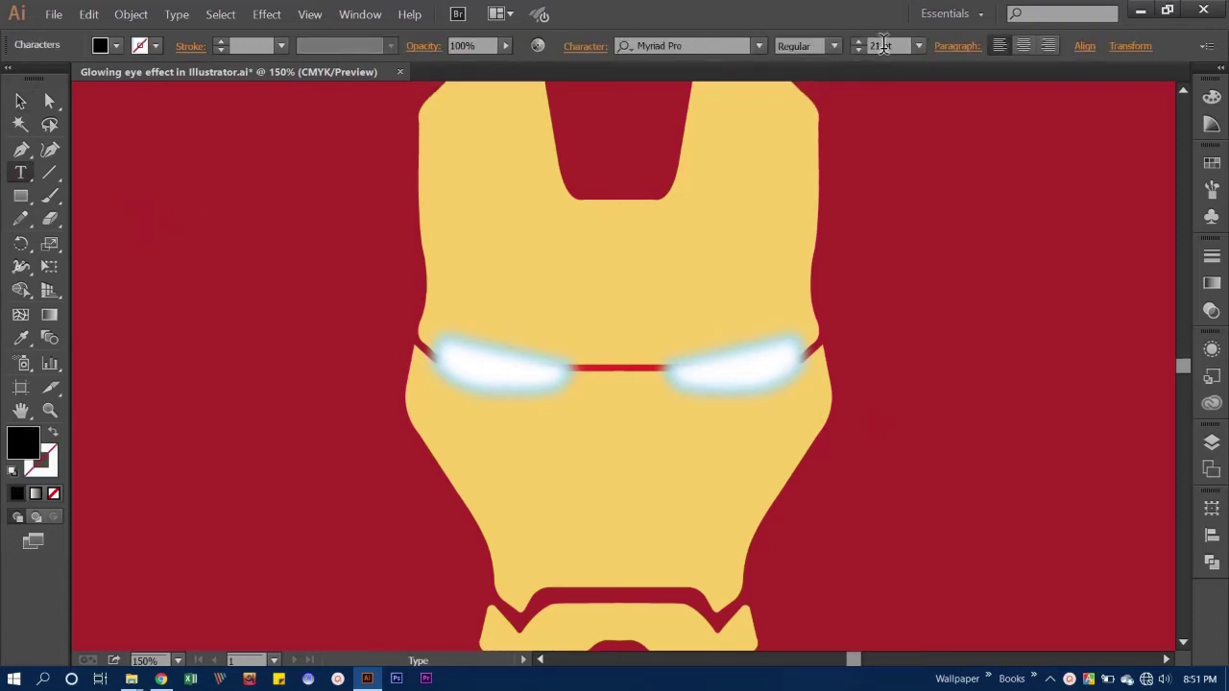
text(pre)
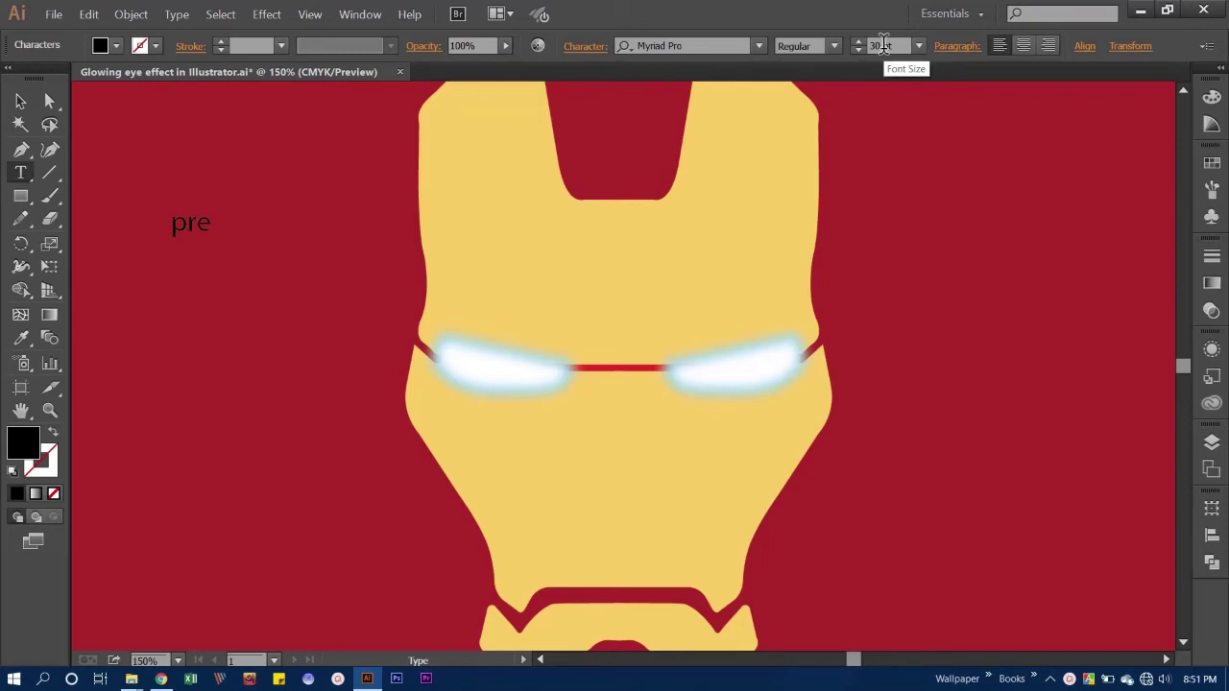
text(ss shi)
text(ft)
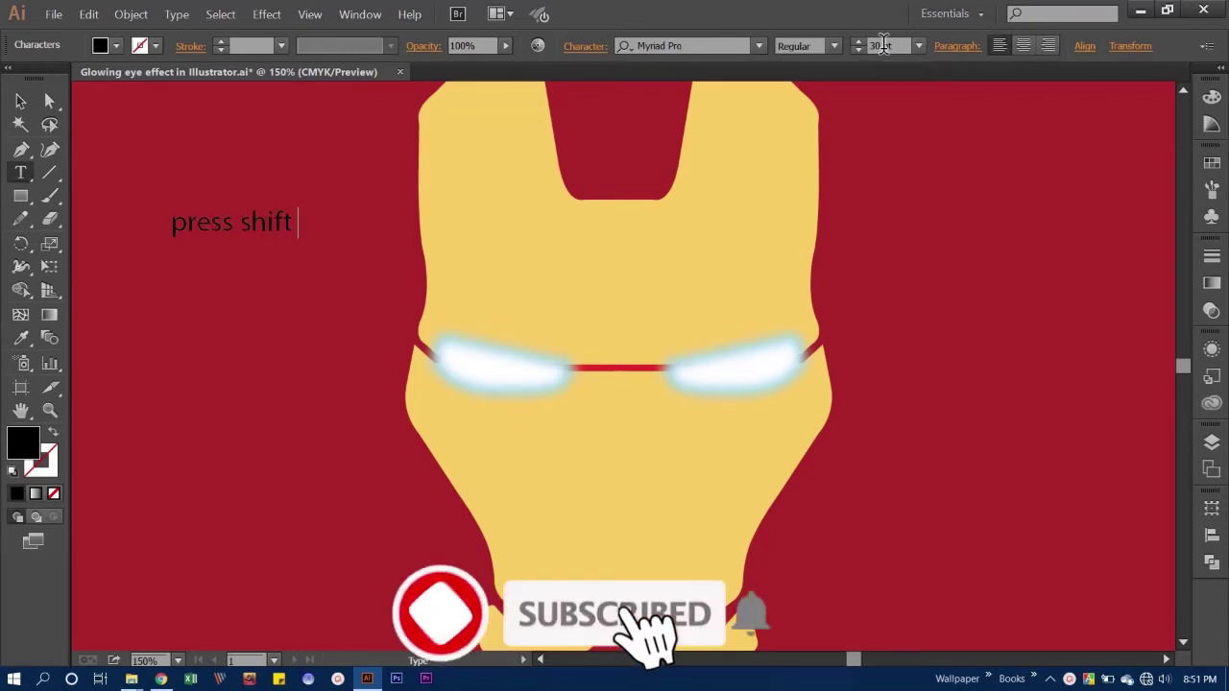
text( to)
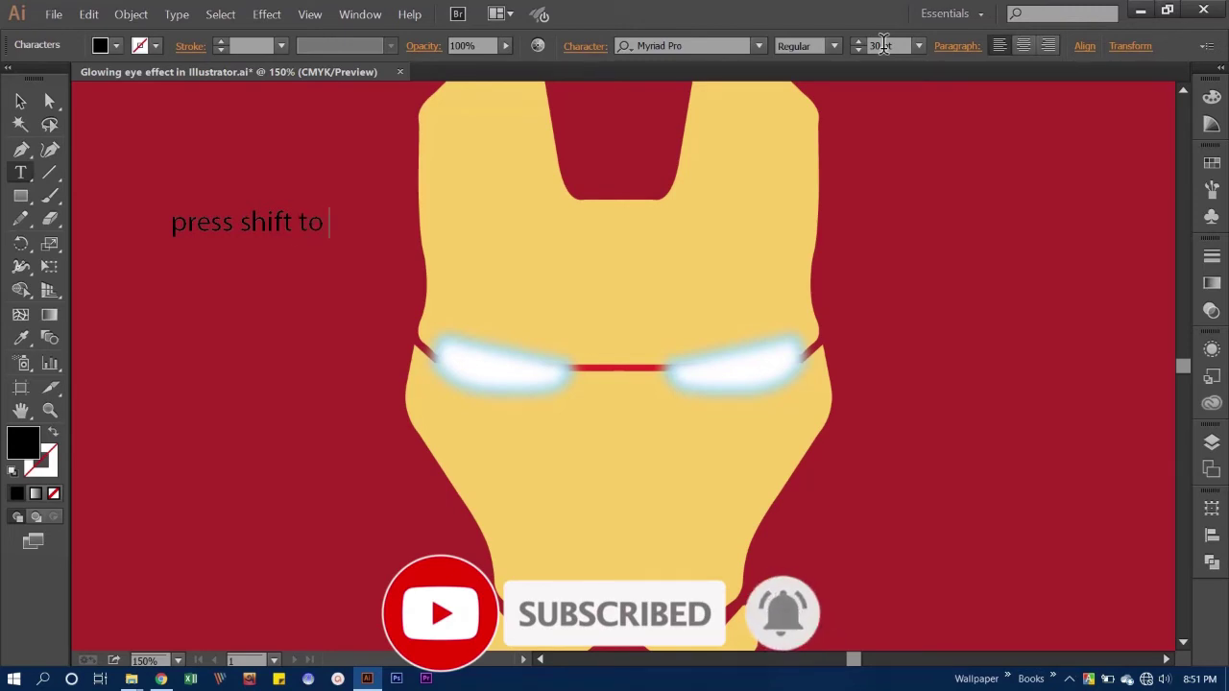
text( select)
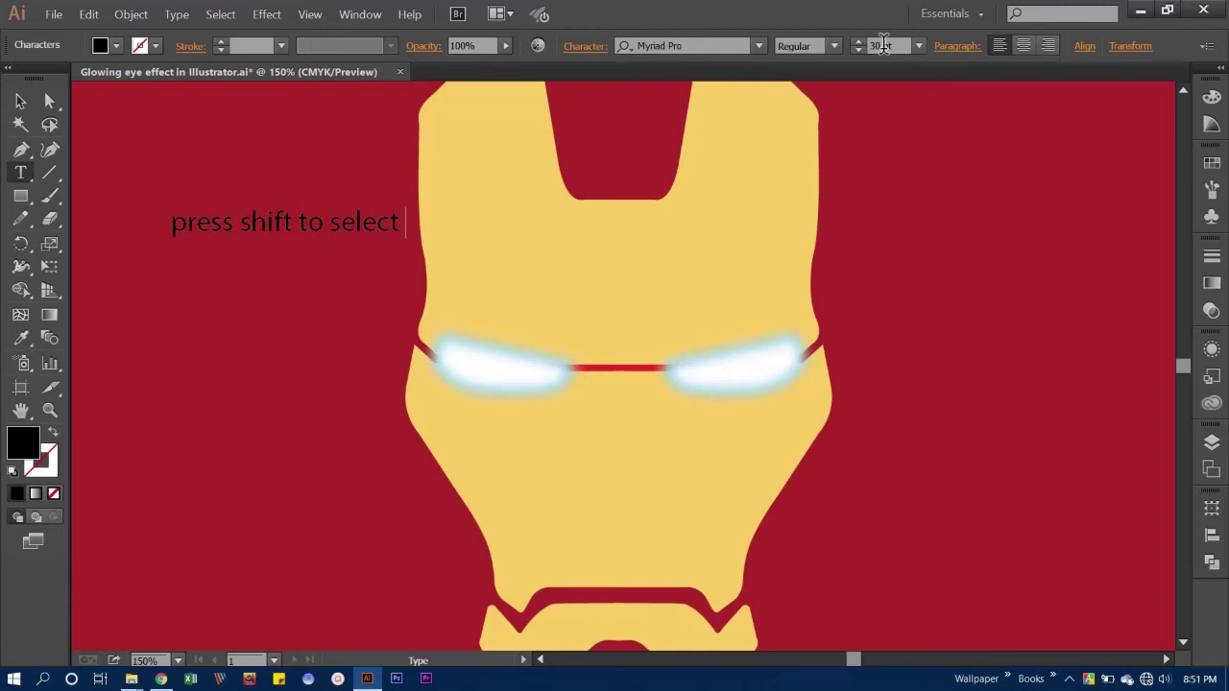
text(bot)
text(h w)
key(BackSpace)
text(eyes)
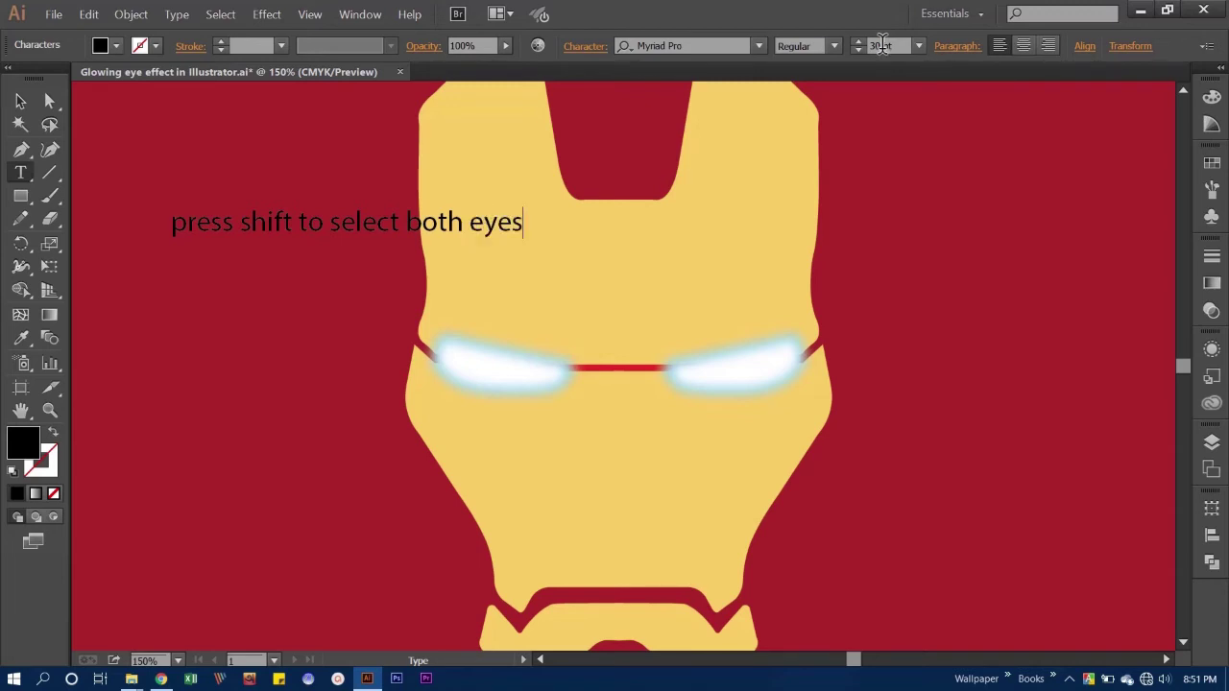
key(Escape)
mouse_move(409, 224)
mouse_down()
mouse_move(721, 358)
mouse_move(1048, 558)
mouse_up()
- Shift-select both eyes and set their stroke to None
click(1025, 478)
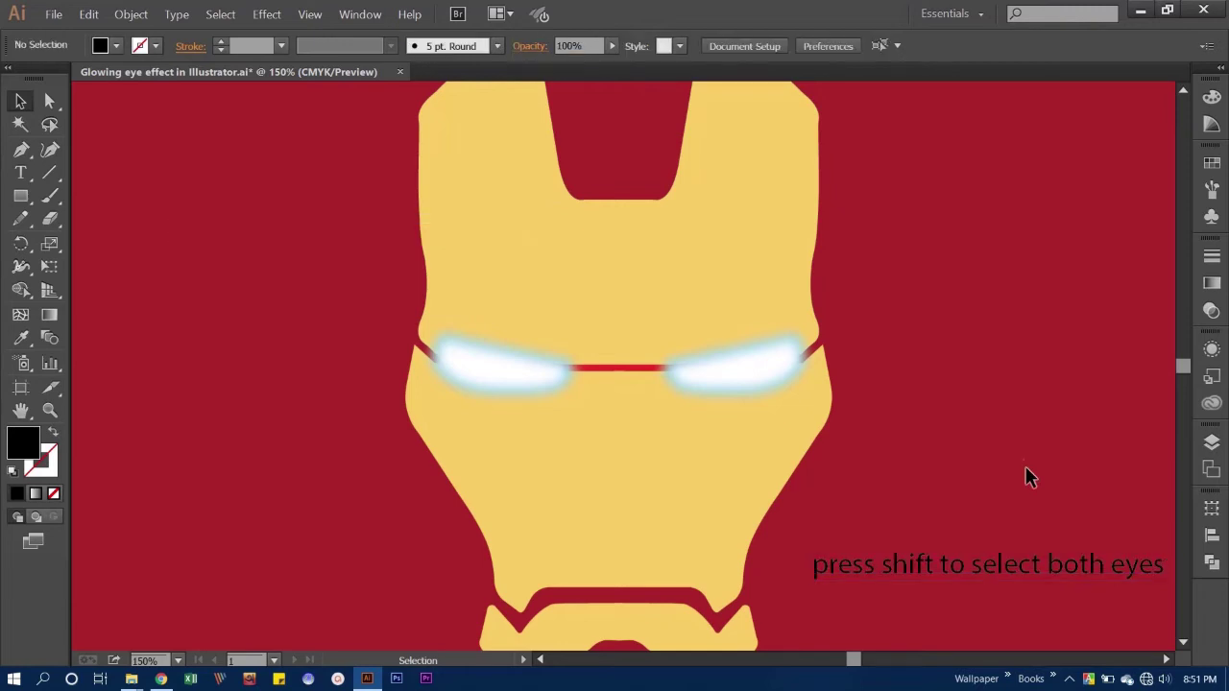
click(776, 364)
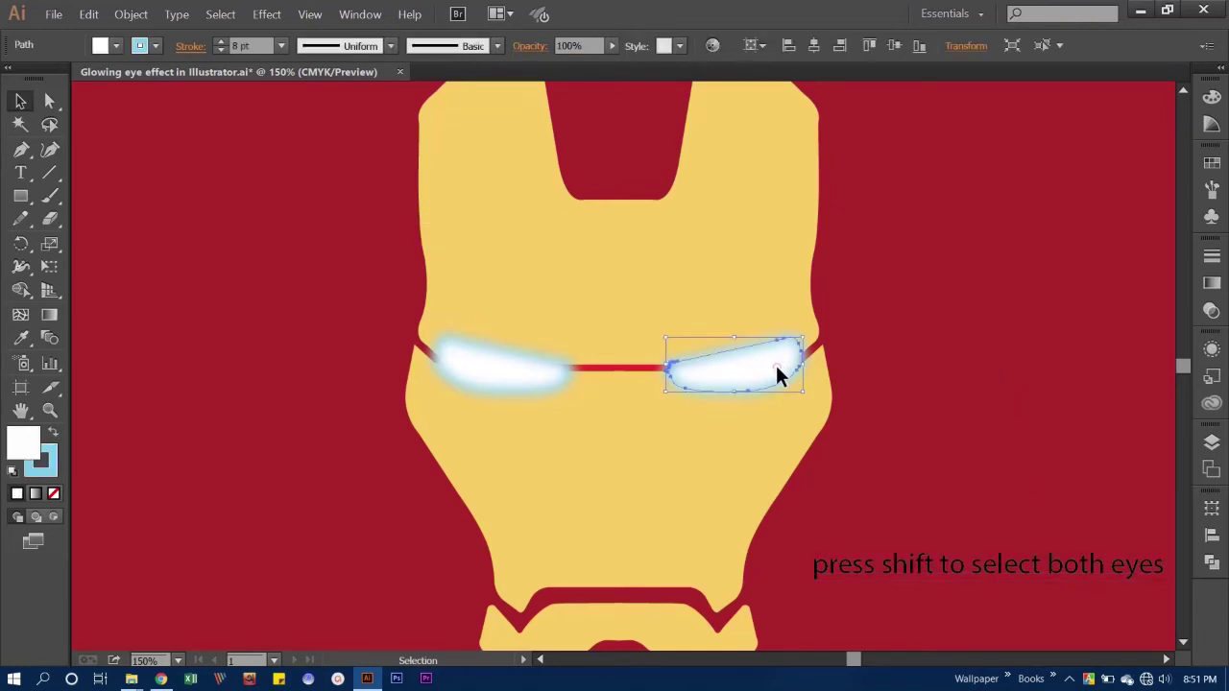
shift+click(522, 389)
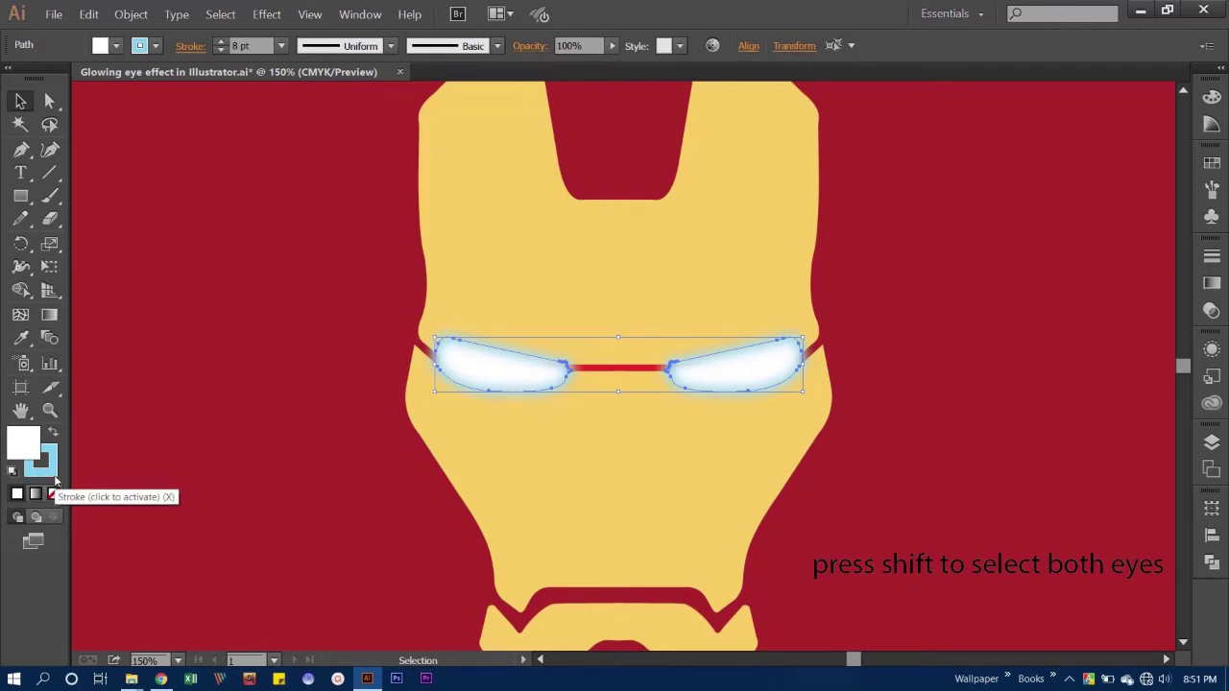
click(48, 476)
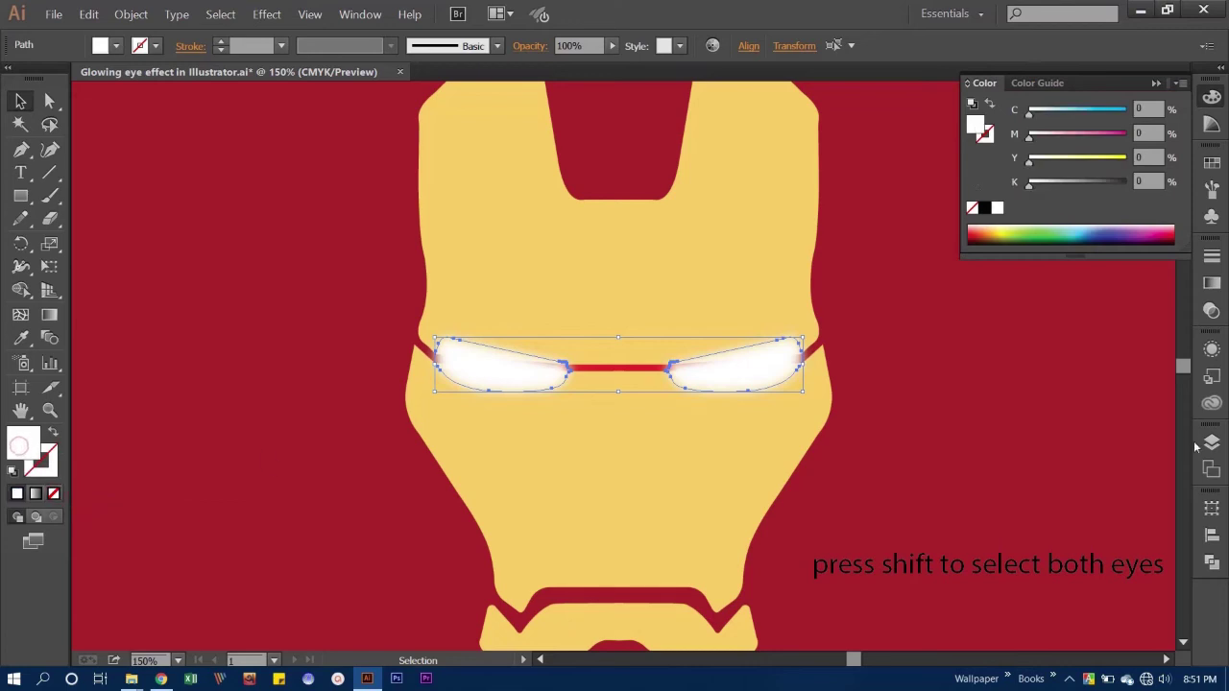
- Delete the Gaussian Blur effect from both eyes in the Appearance panel
click(1211, 349)
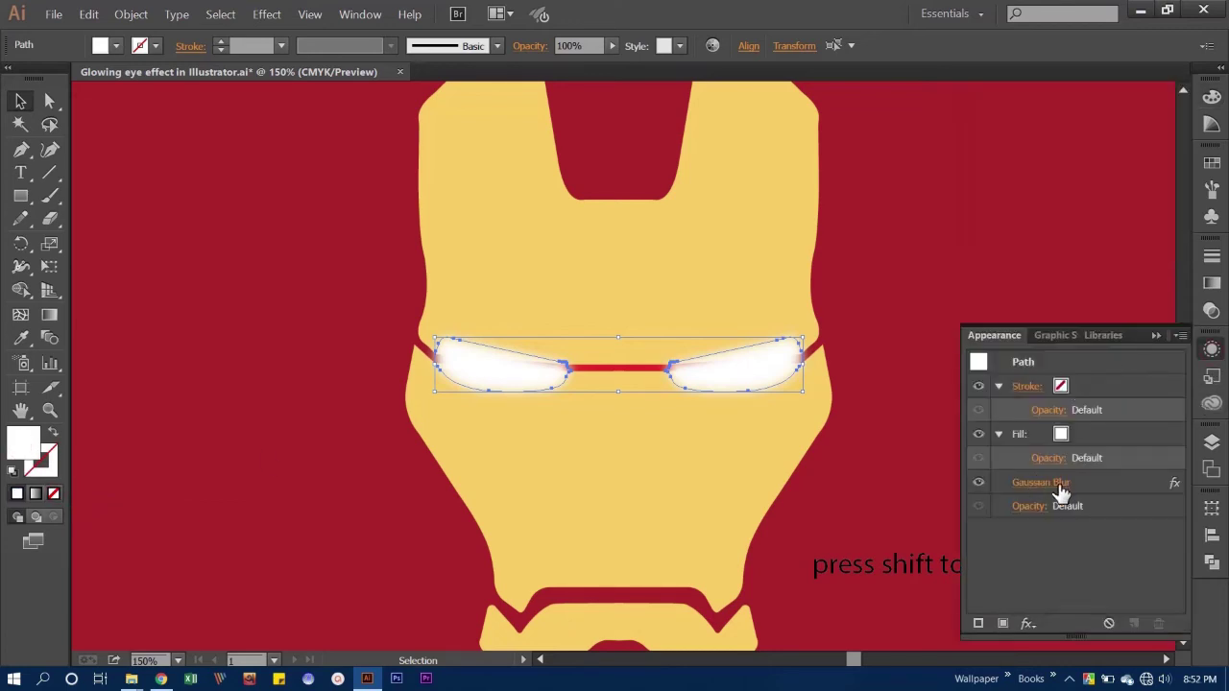
click(1099, 492)
click(1158, 623)
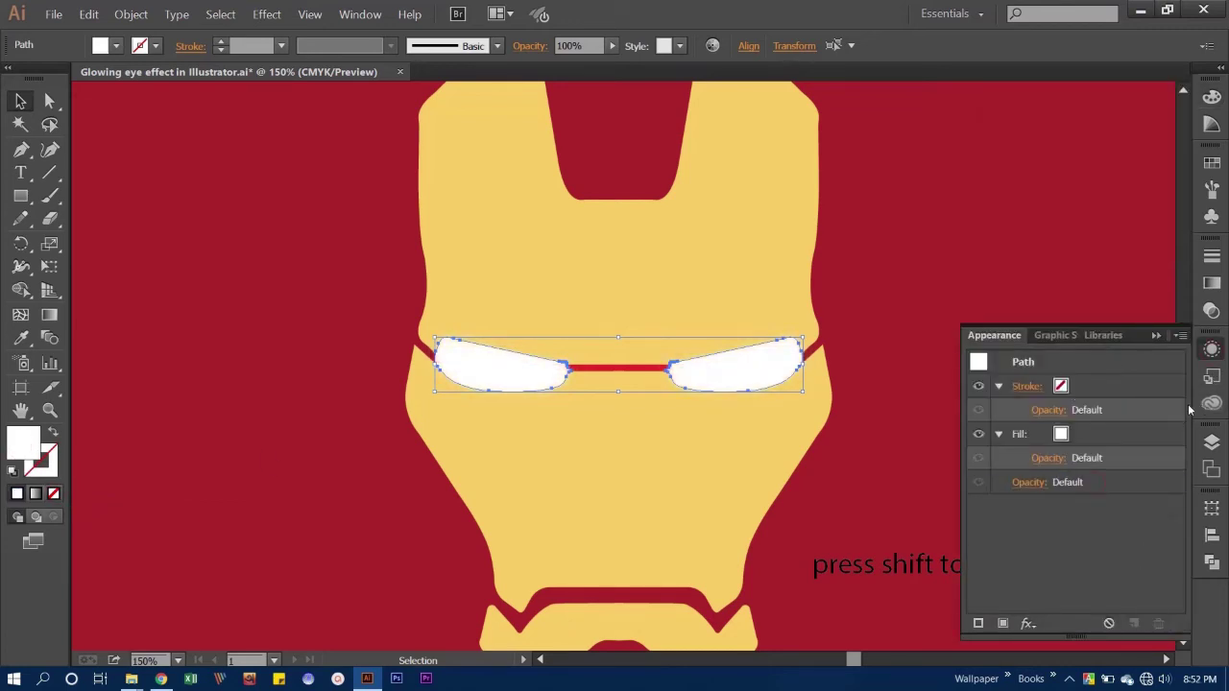
click(1212, 349)
click(969, 360)
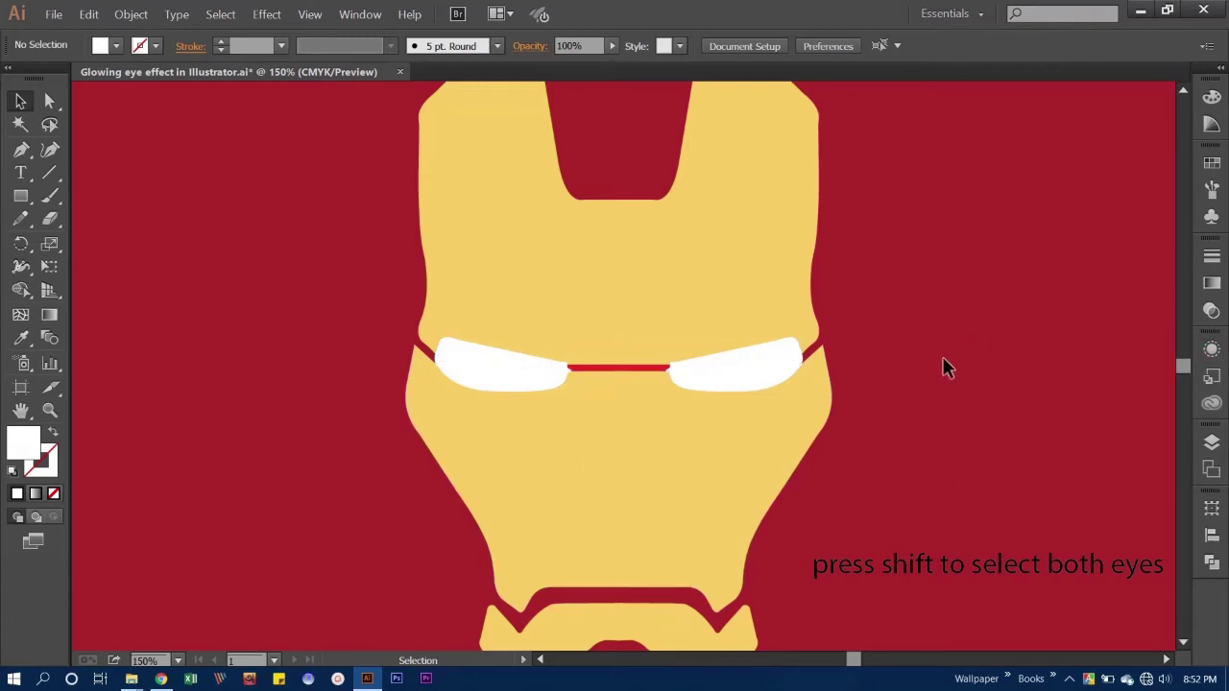
- Give both eyes a light-blue stroke mixed at C 39, M 1.18, Y 0, K 0
click(758, 384)
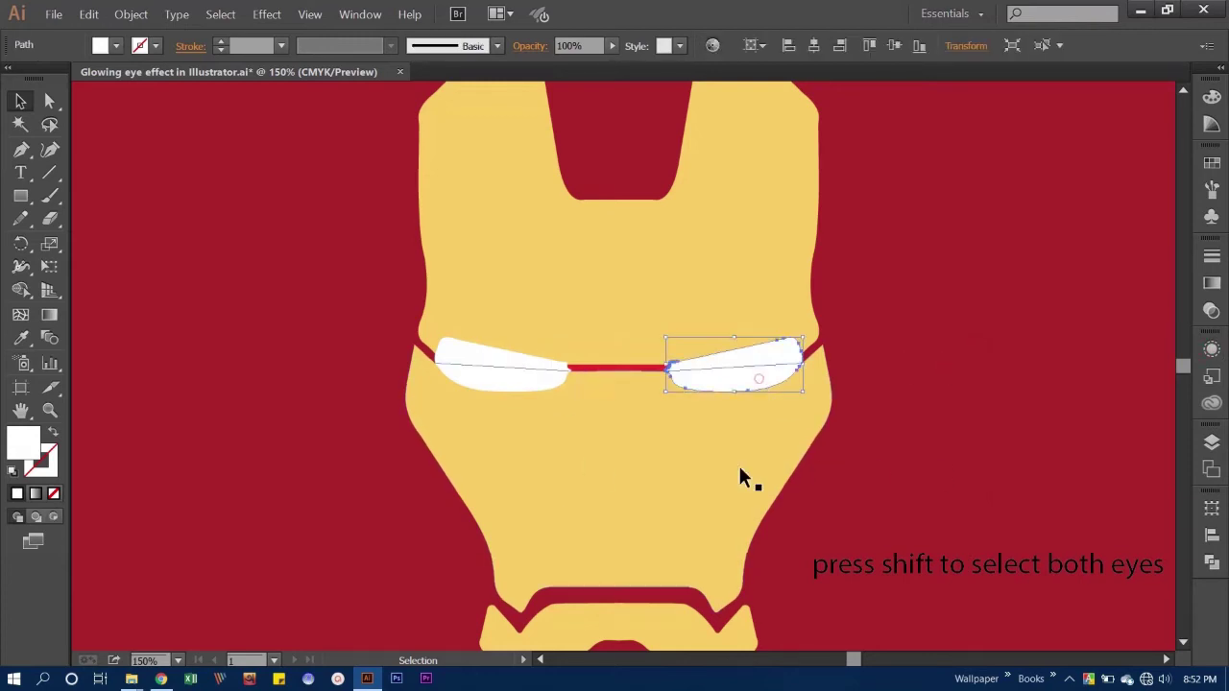
shift+click(503, 373)
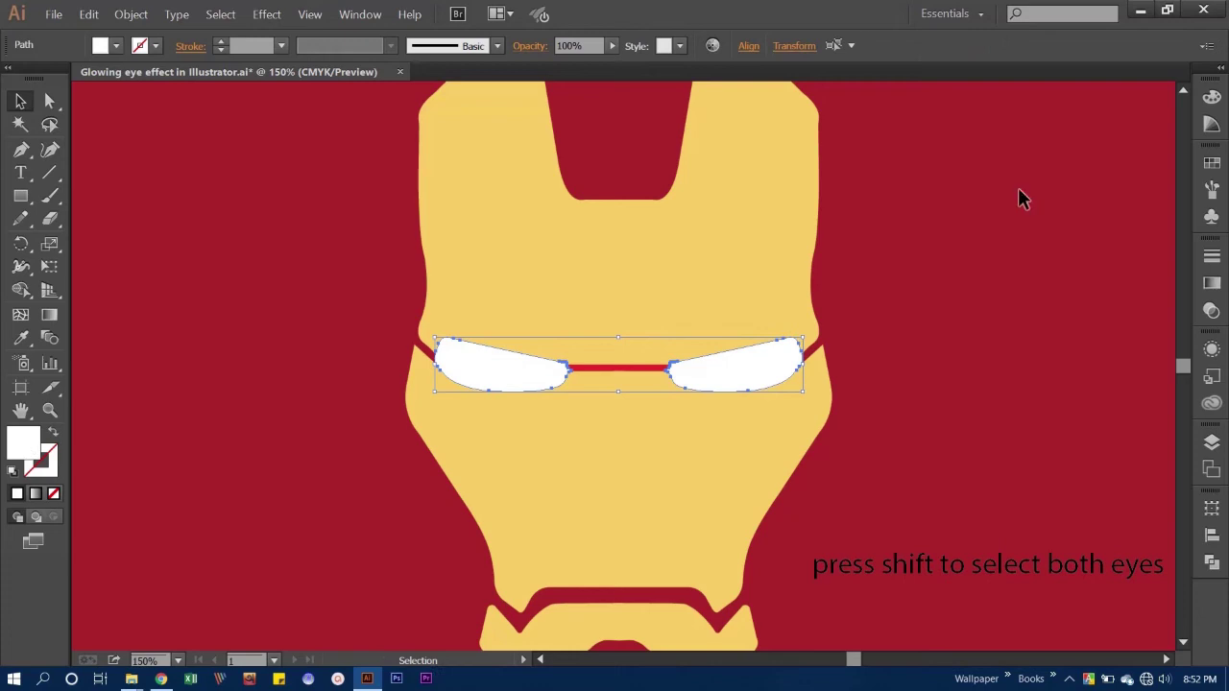
click(1212, 97)
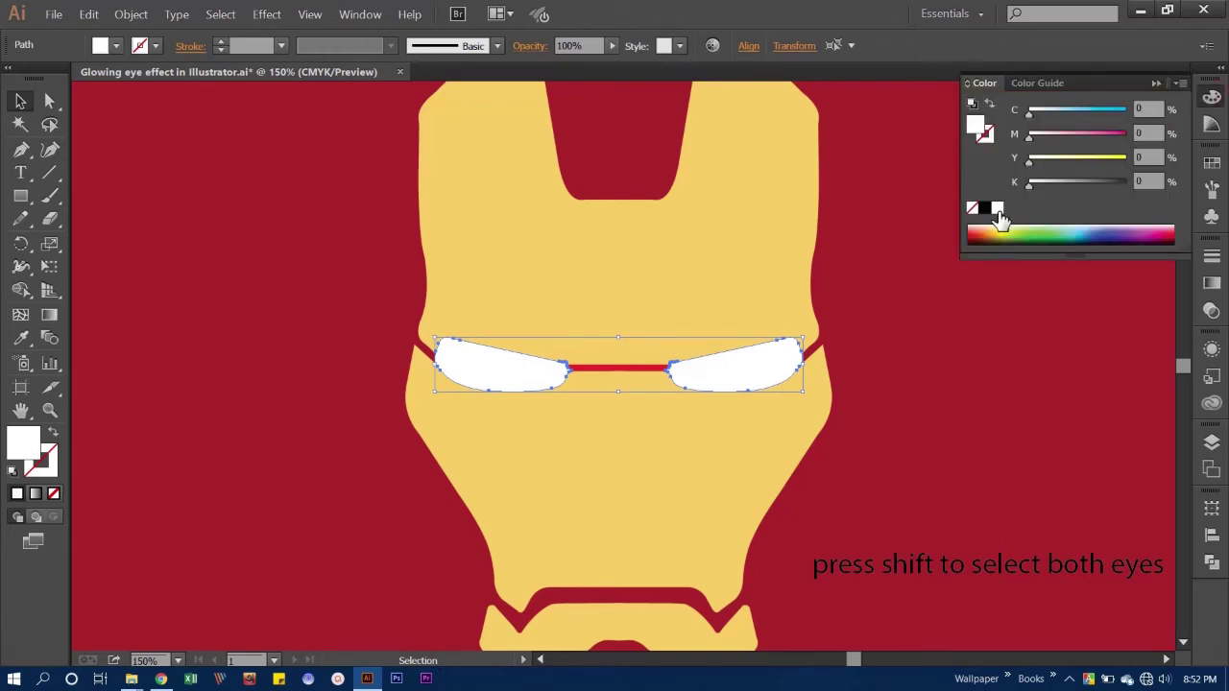
click(1213, 98)
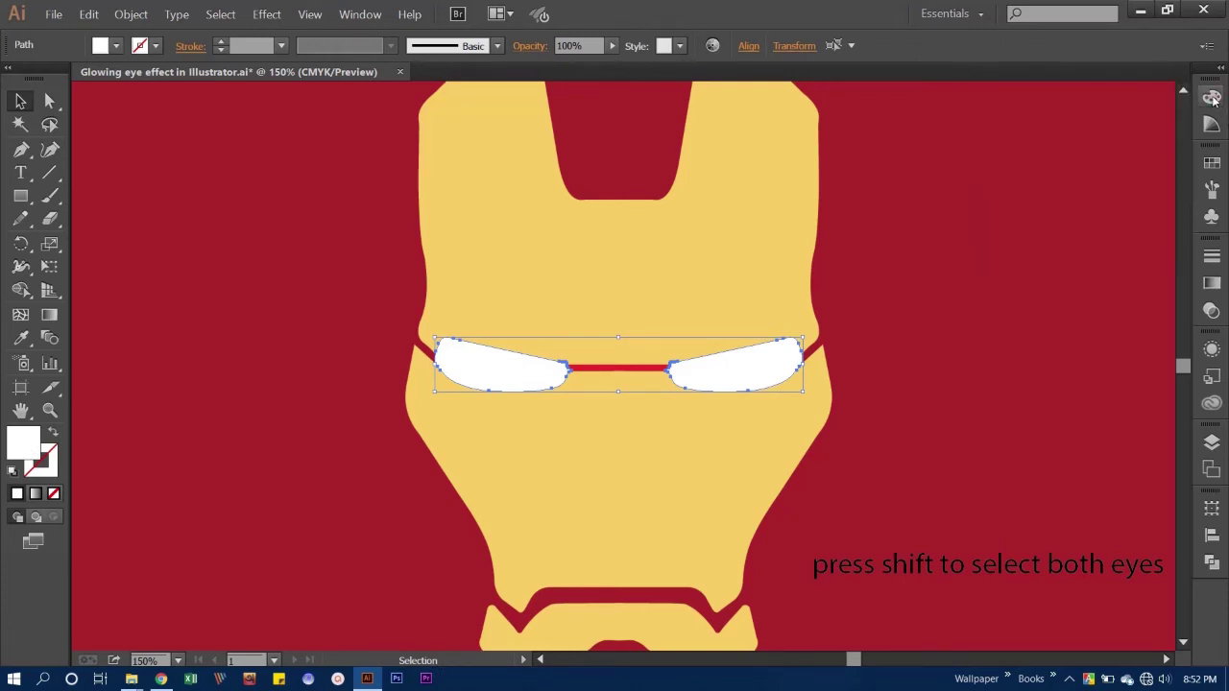
click(1213, 98)
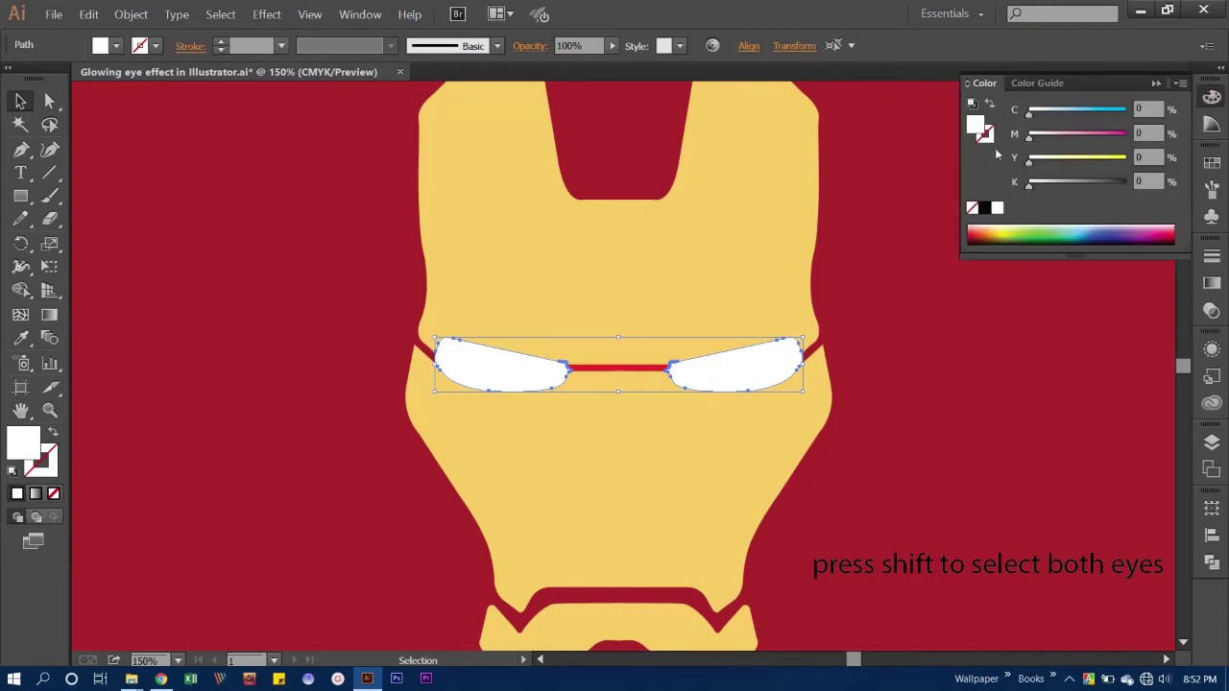
click(990, 139)
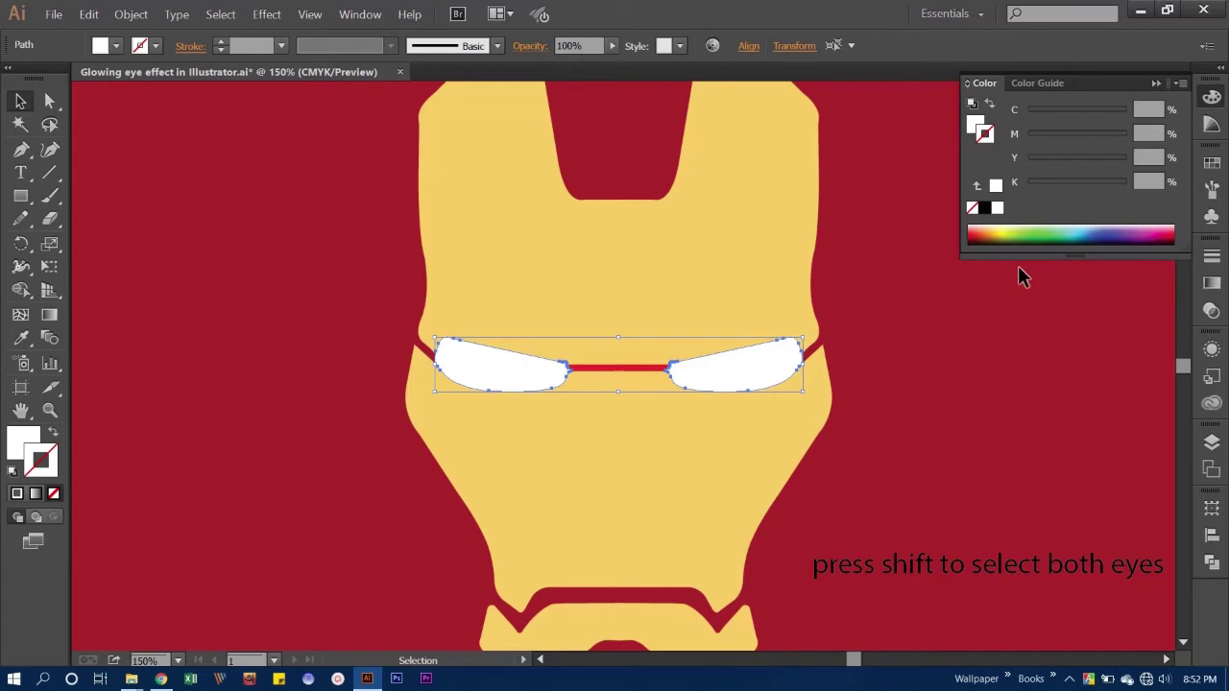
click(1080, 233)
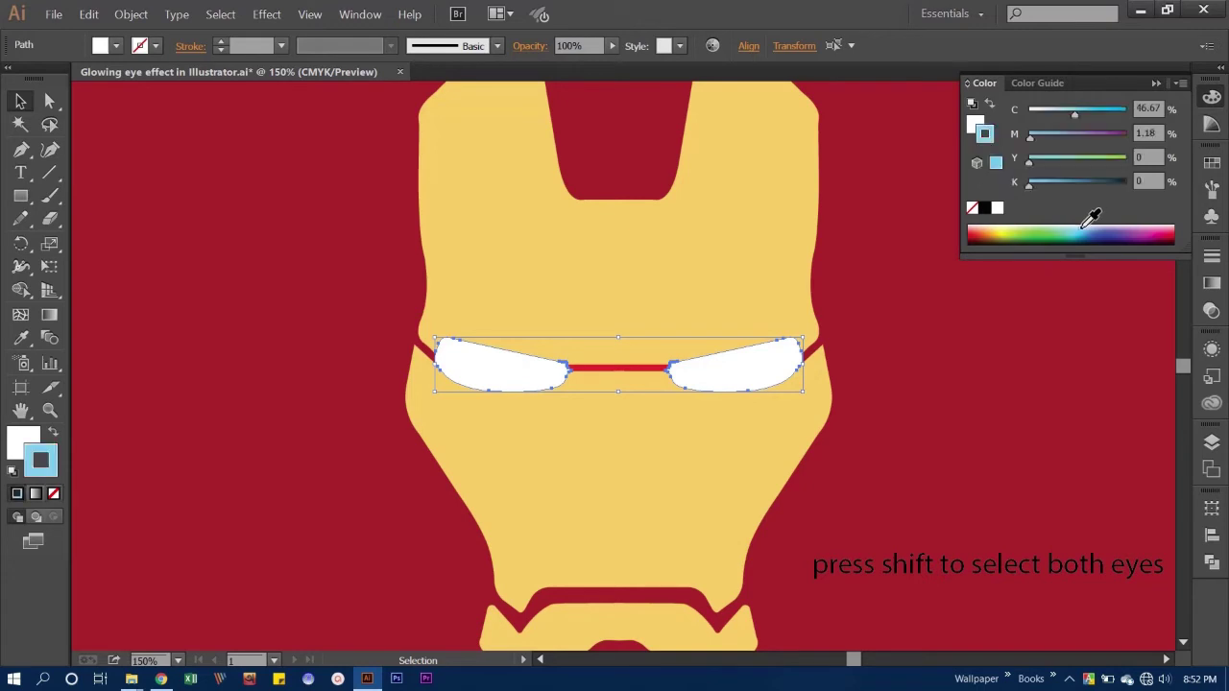
click(1091, 116)
drag(1092, 116, 1067, 116)
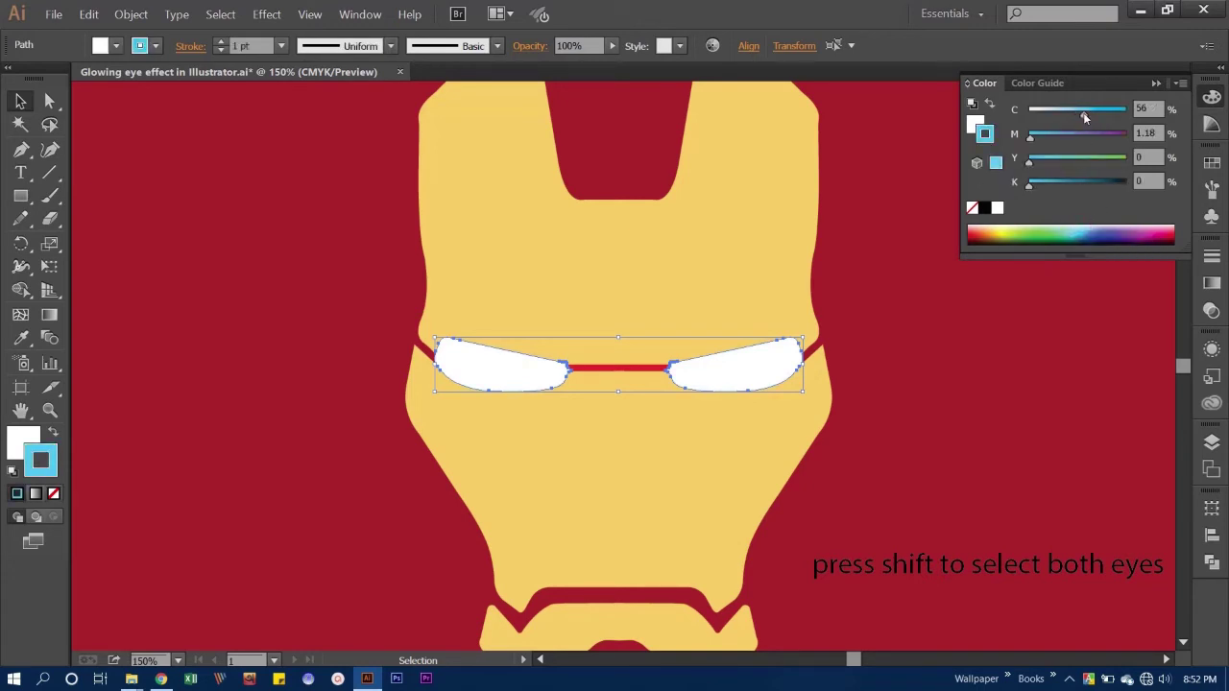
click(1210, 98)
- Set both eye outlines to an 8 pt stroke weight
click(221, 43)
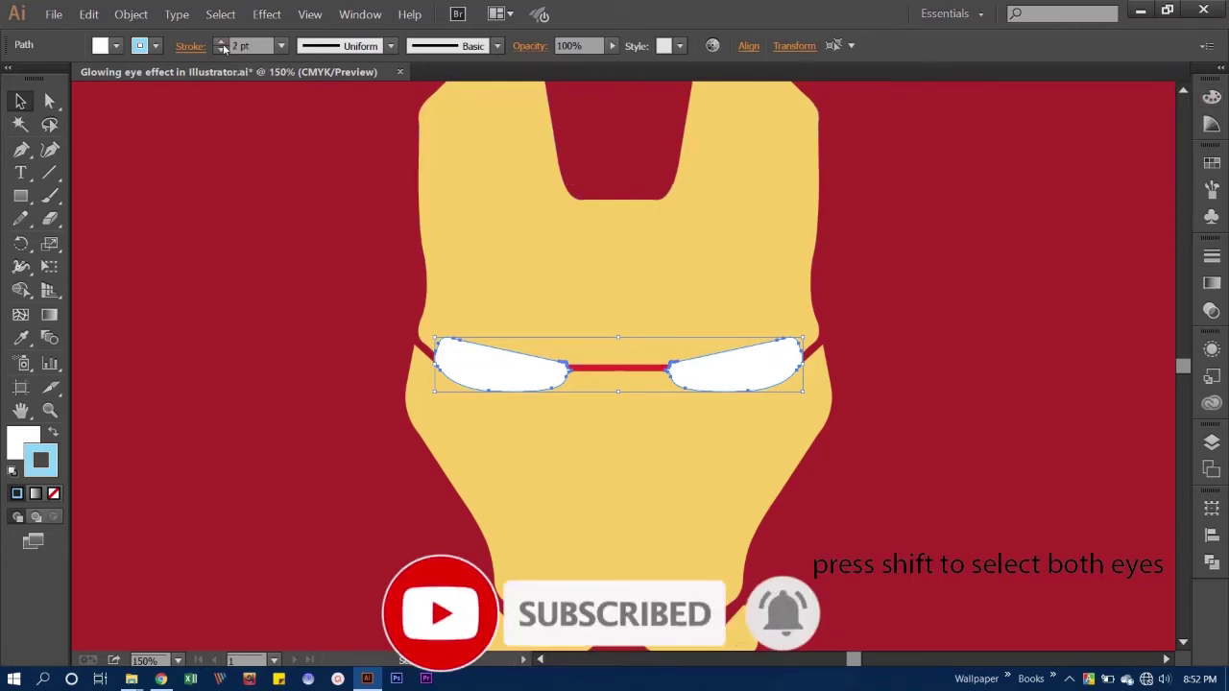
click(222, 43)
click(222, 43)
click(222, 43)
click(222, 43)
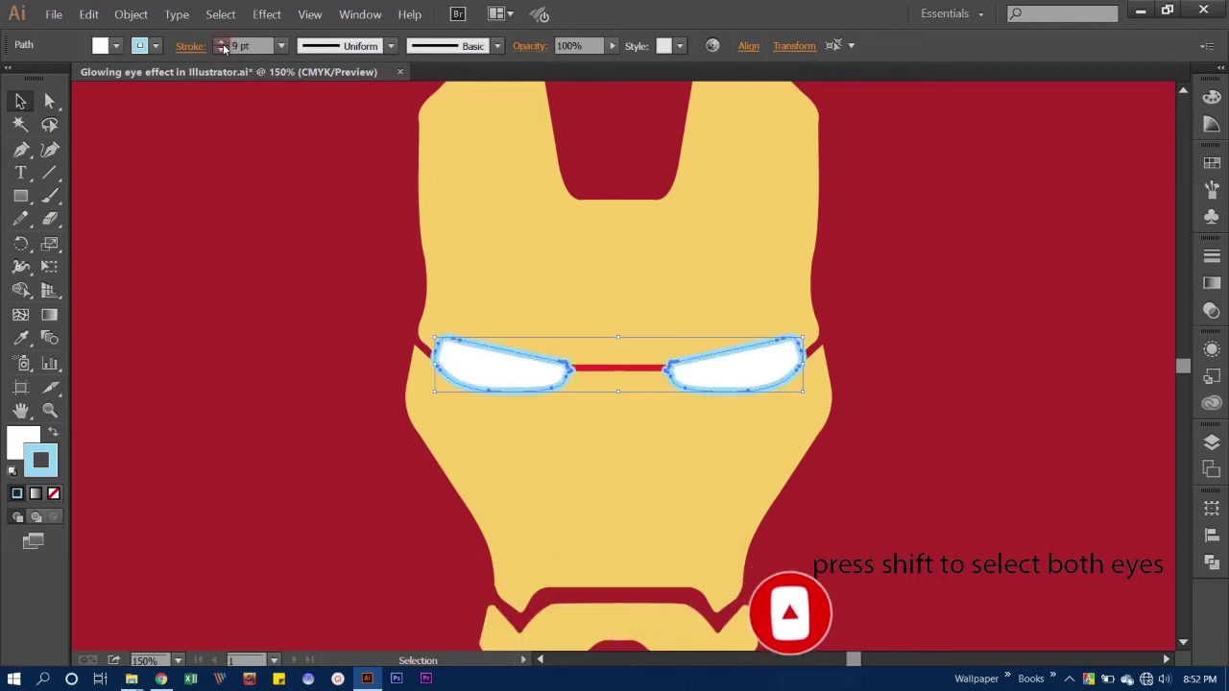
click(222, 43)
click(222, 43)
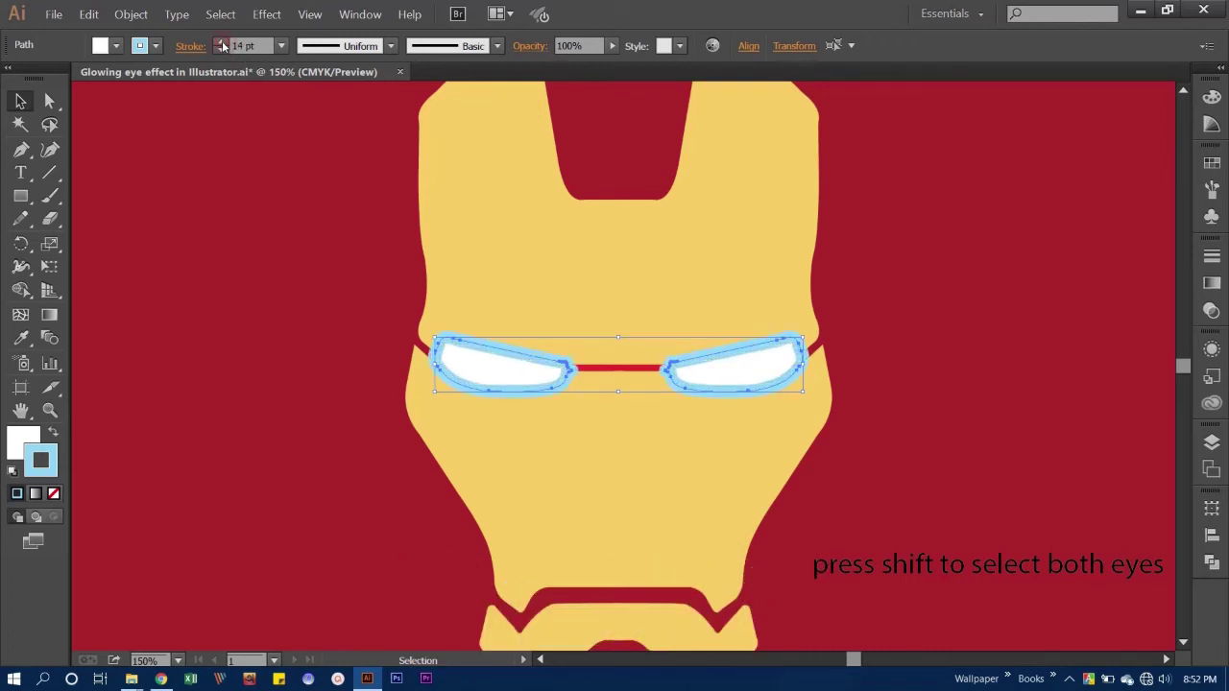
click(220, 51)
click(220, 51)
click(220, 50)
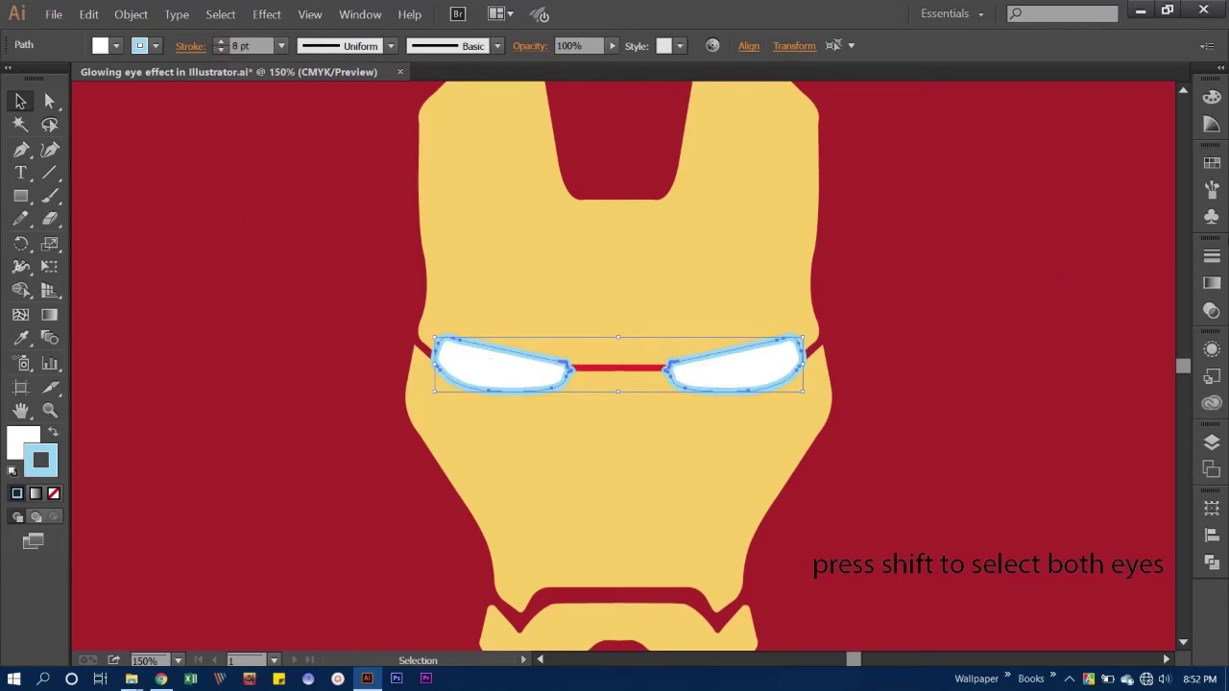
- Lighten the outline's blue stroke colour to 32% cyan
click(1212, 97)
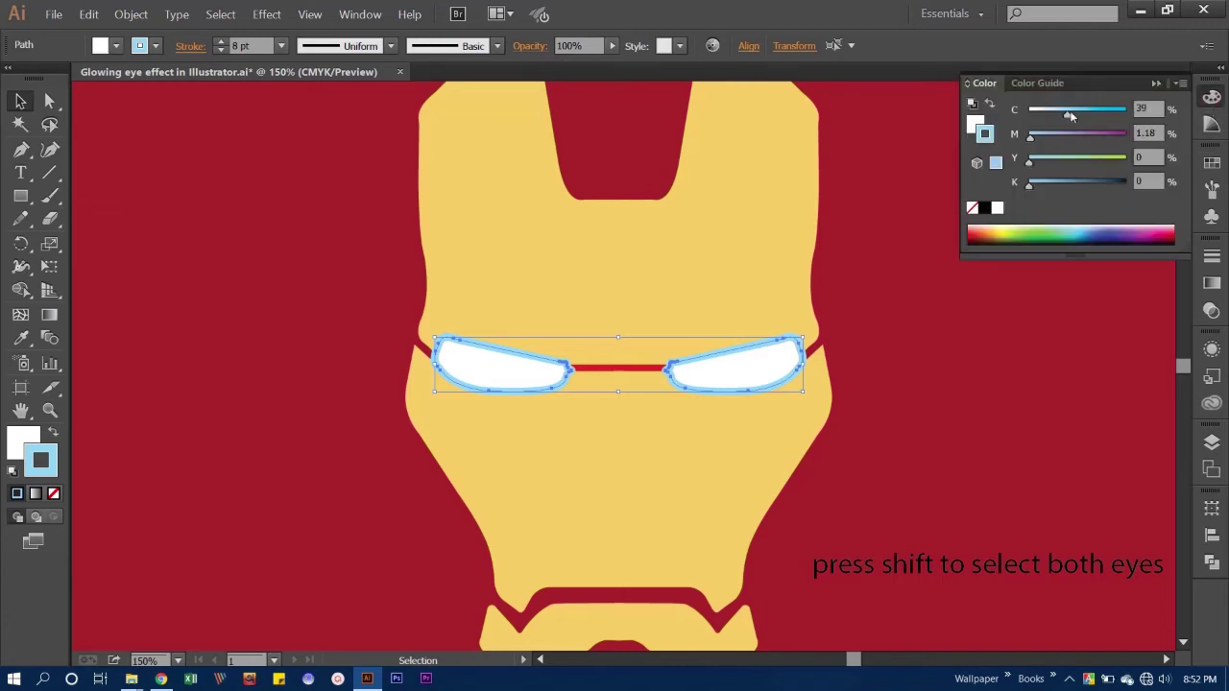
drag(1064, 115, 1060, 113)
click(1211, 97)
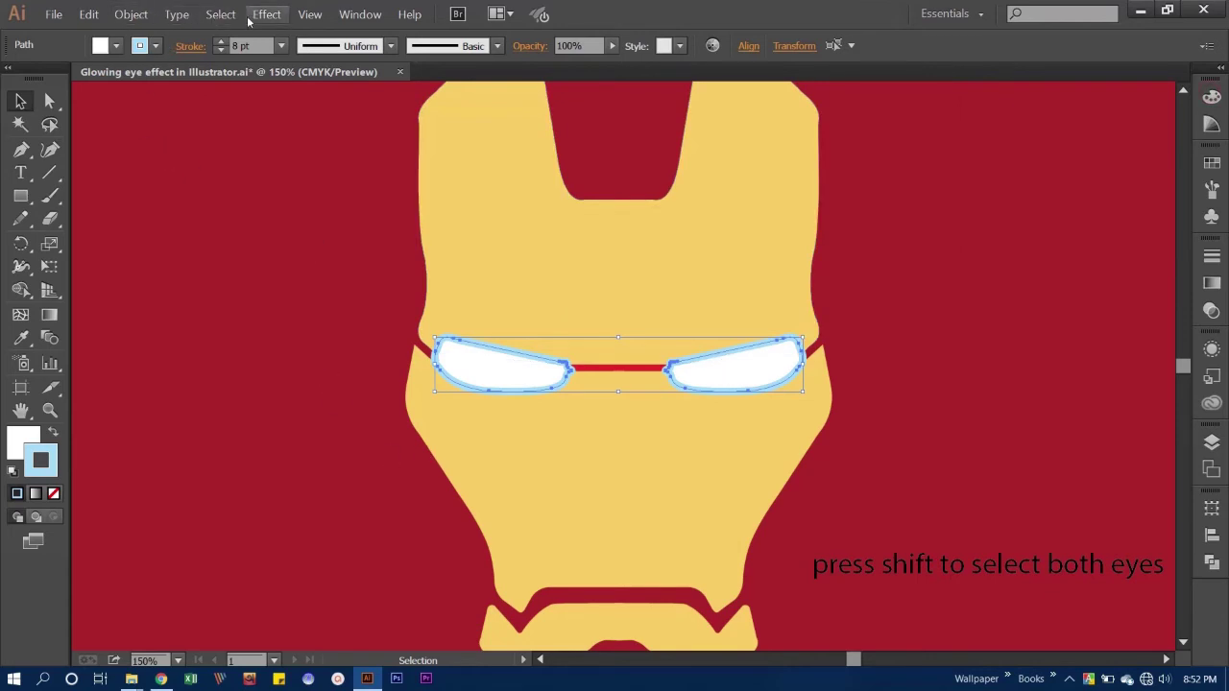
- Apply a Gaussian Blur of about 20 pixels to both outlined eyes
click(251, 16)
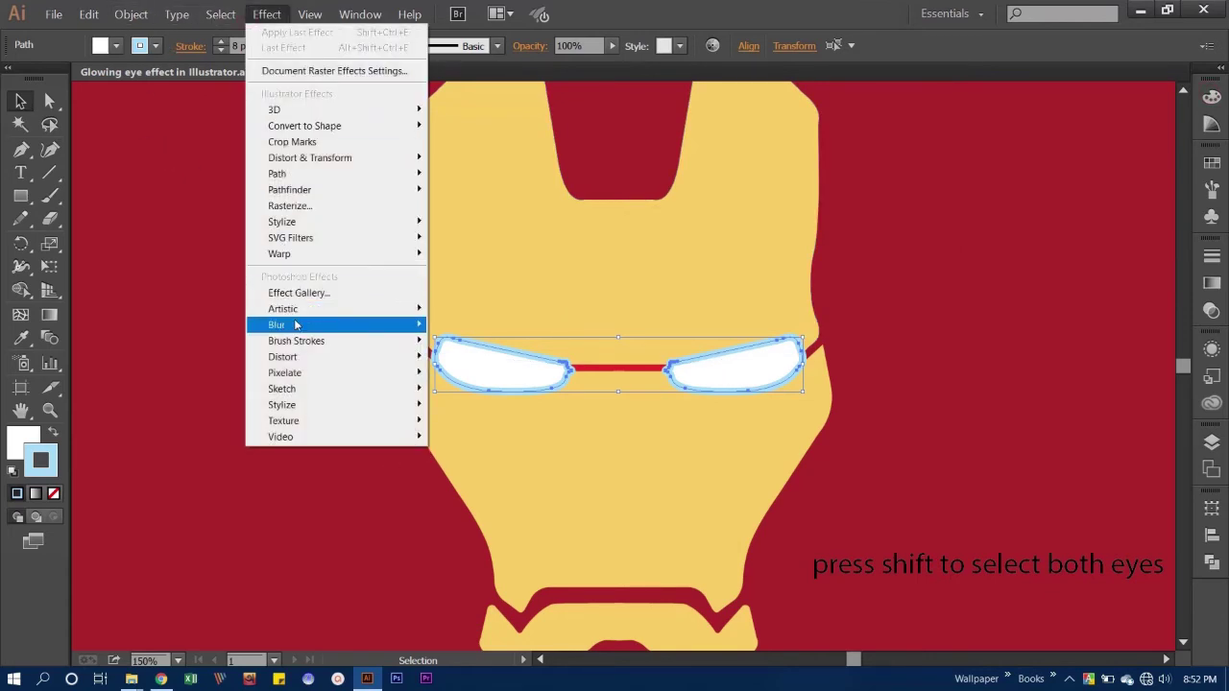
mouse_move(288, 324)
click(452, 324)
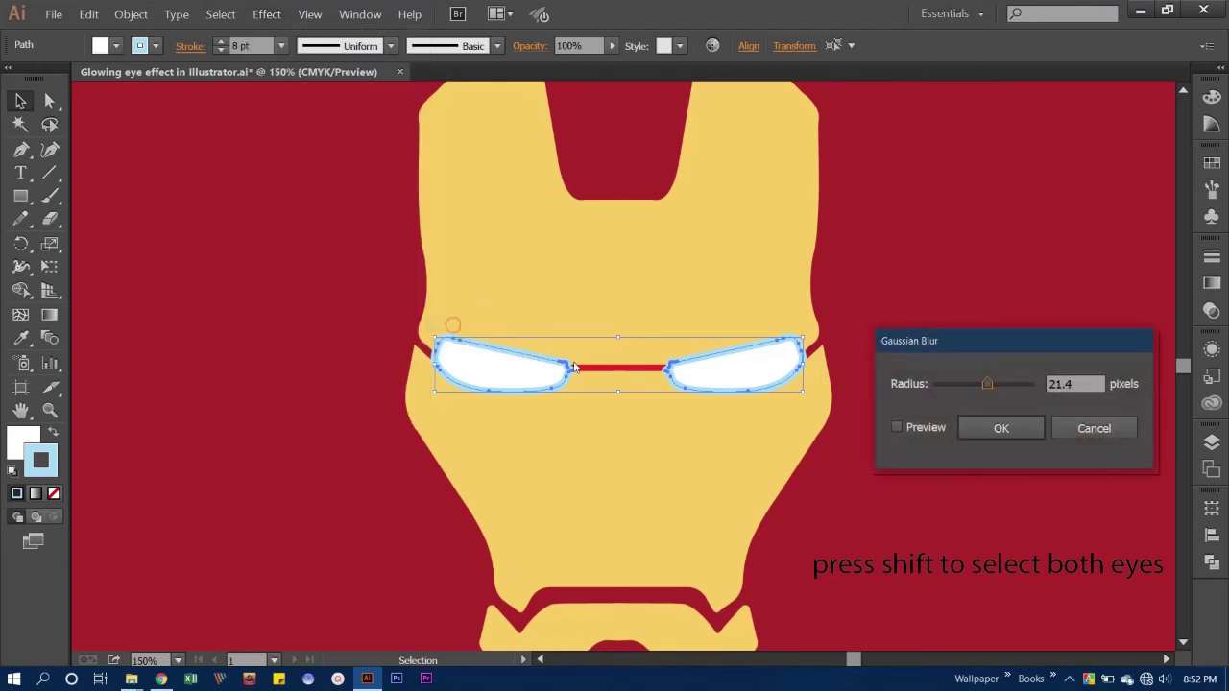
click(896, 429)
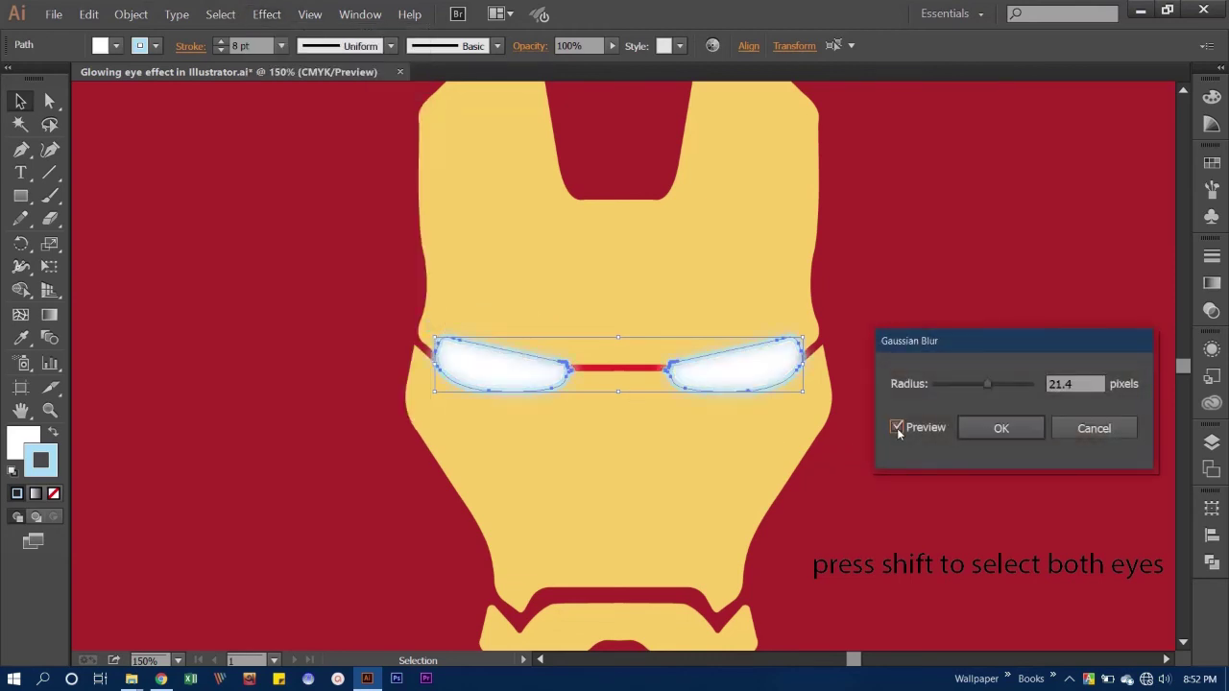
drag(970, 386, 956, 386)
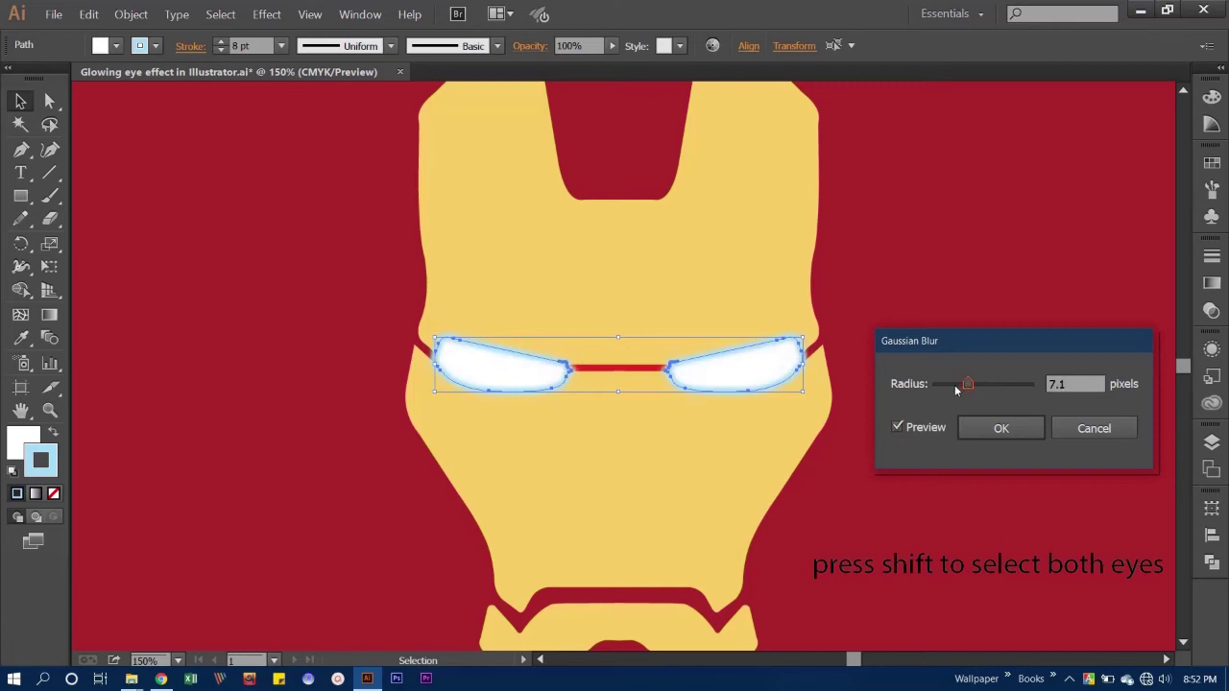
drag(953, 388, 986, 388)
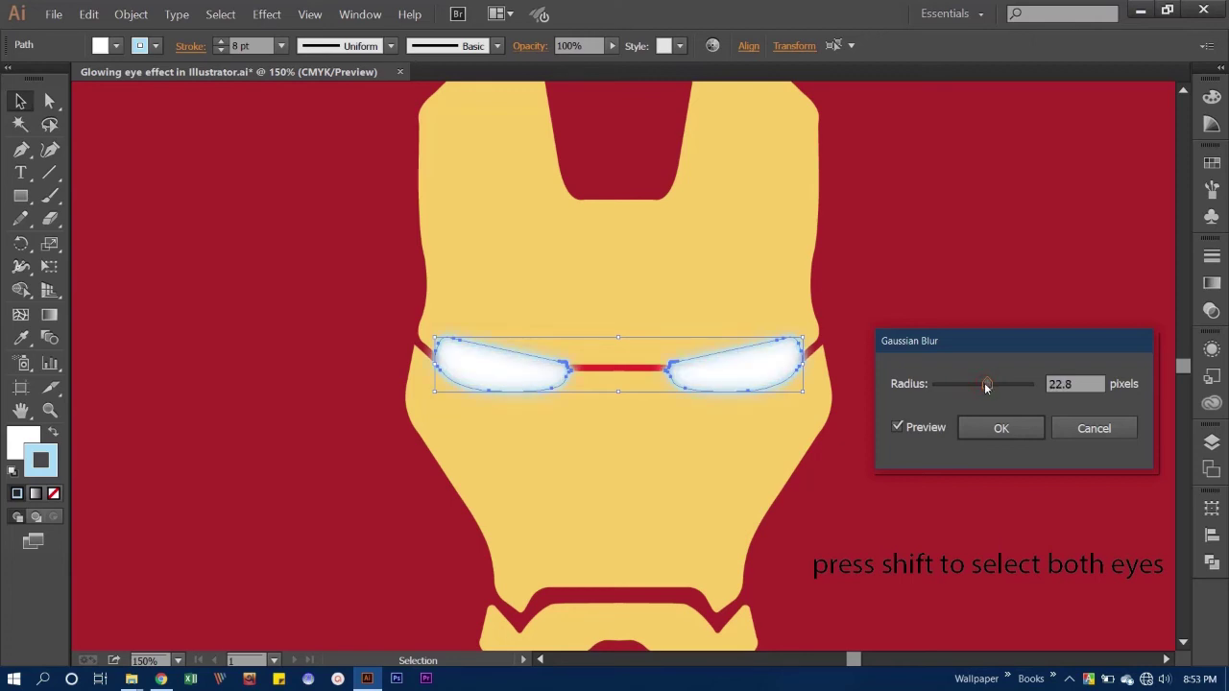
drag(984, 386, 983, 388)
click(994, 428)
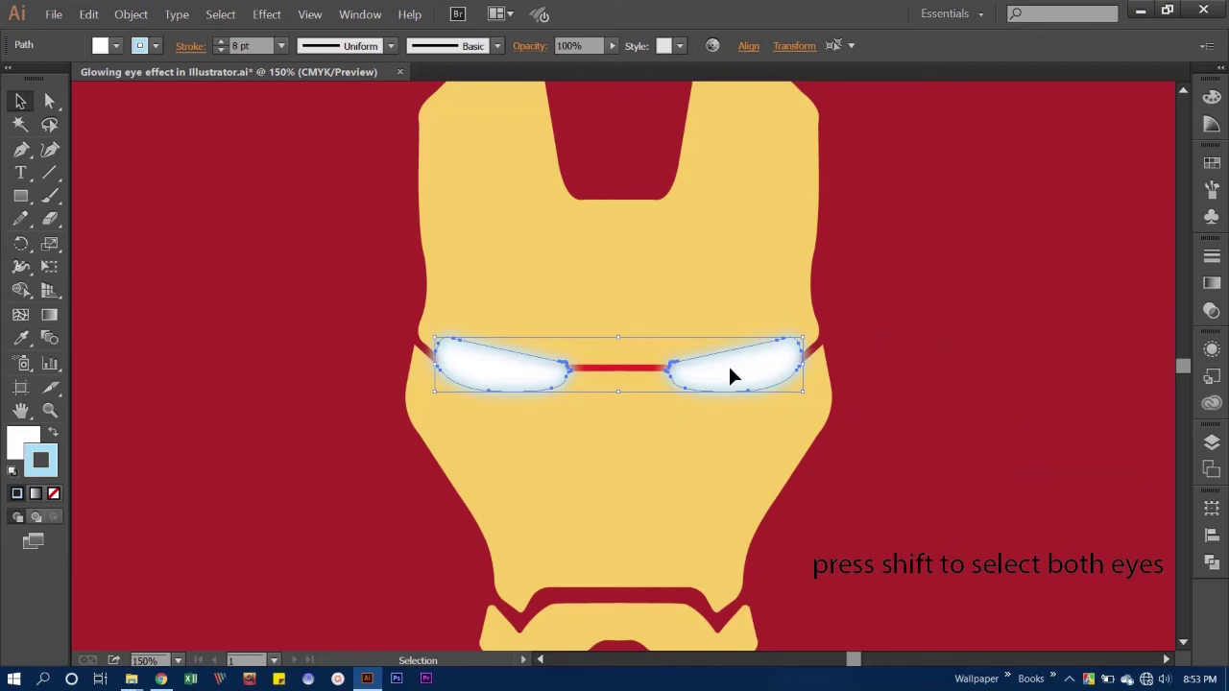
- Delete the 'press shift to select both eyes' note and zoom in on the glowing eyes
click(916, 350)
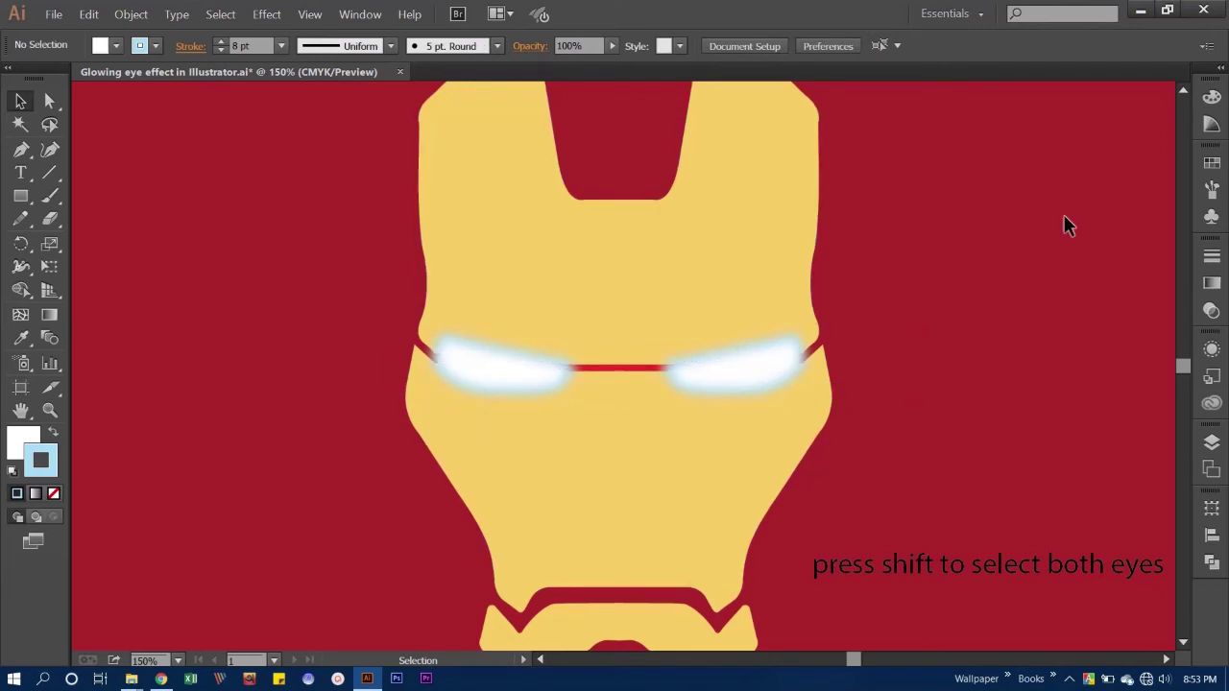
key(ctrl+1)
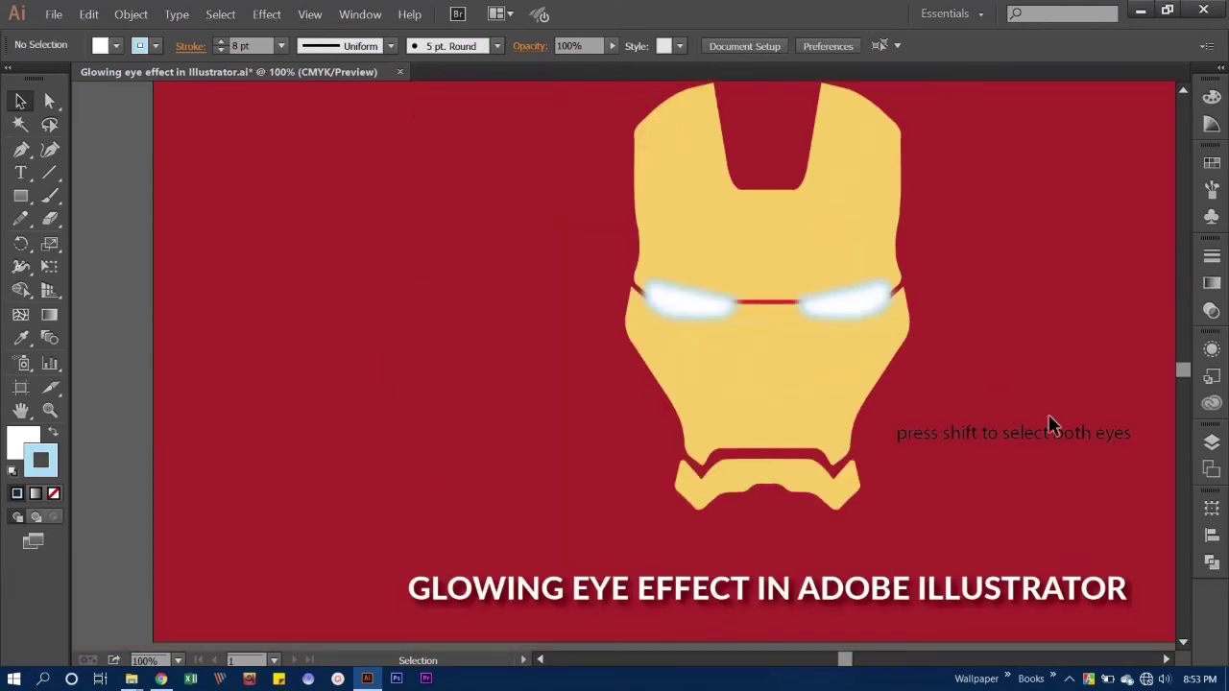
click(1051, 442)
key(Delete)
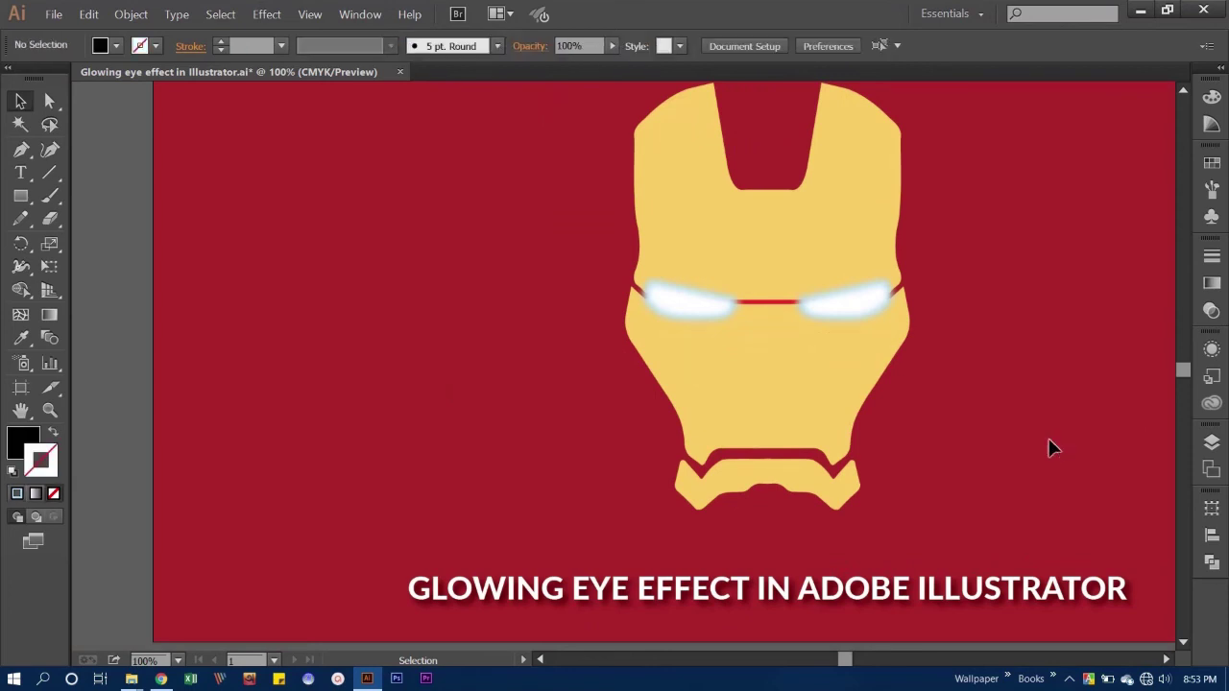
drag(984, 336, 878, 354)
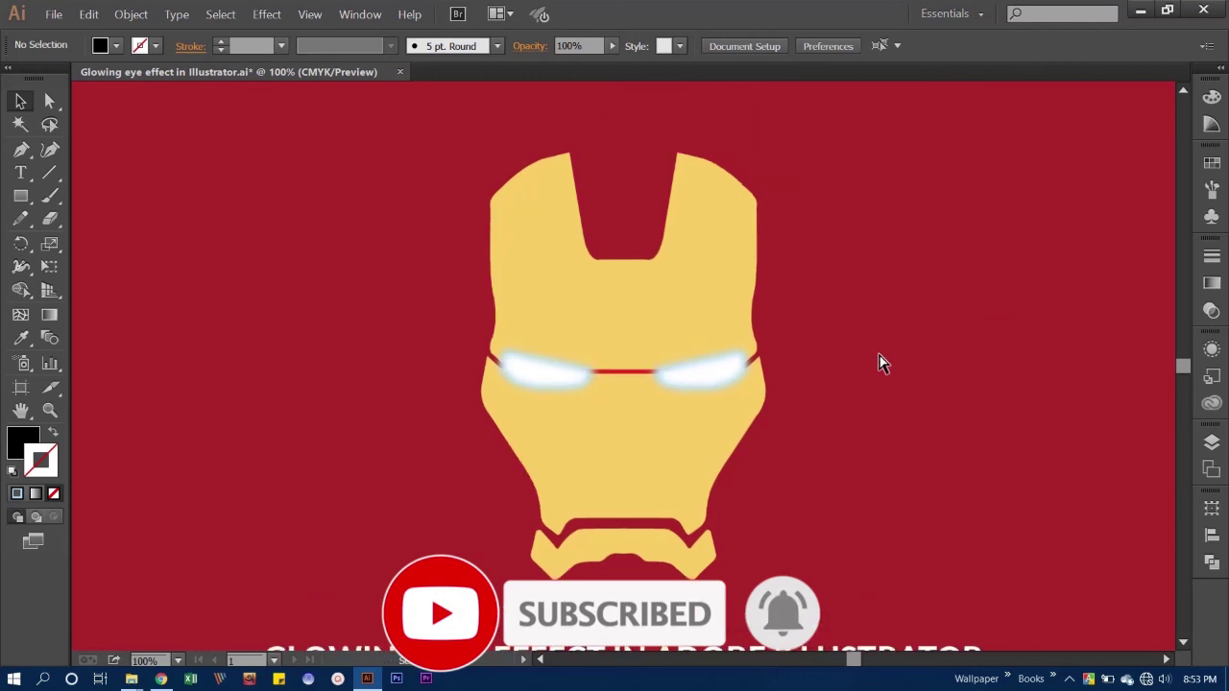
key(ctrl+0)
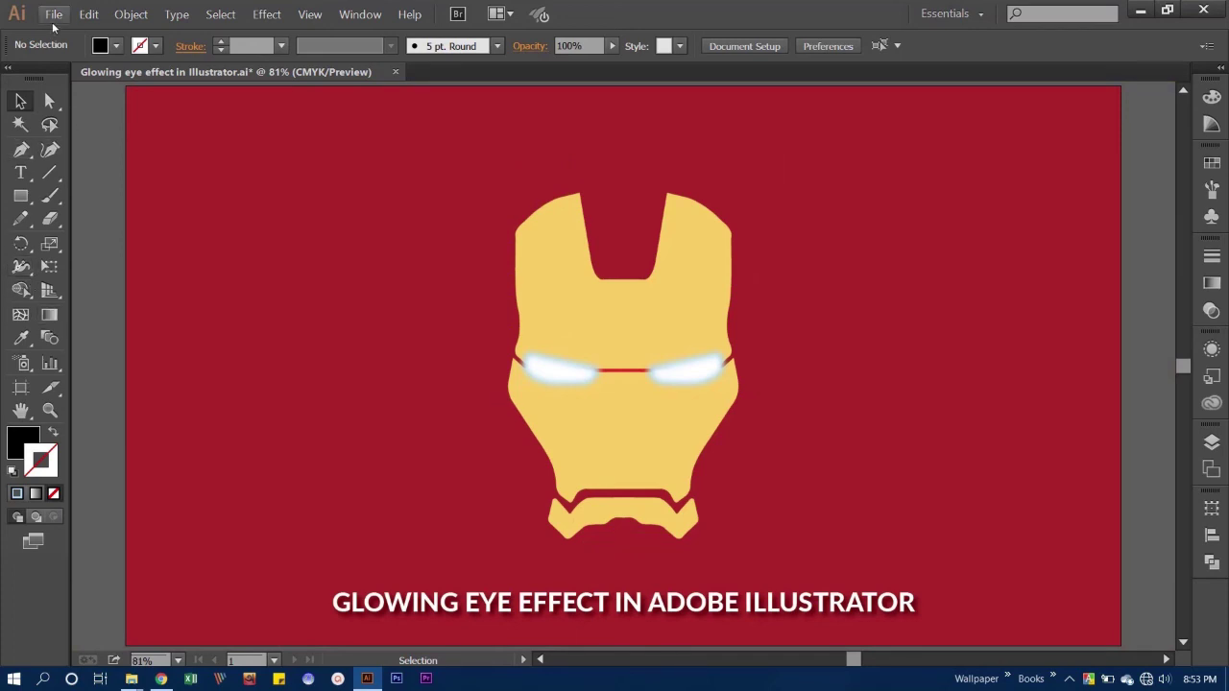
key(ctrl+plus)
key(ctrl+plus)
key(ctrl+plus)
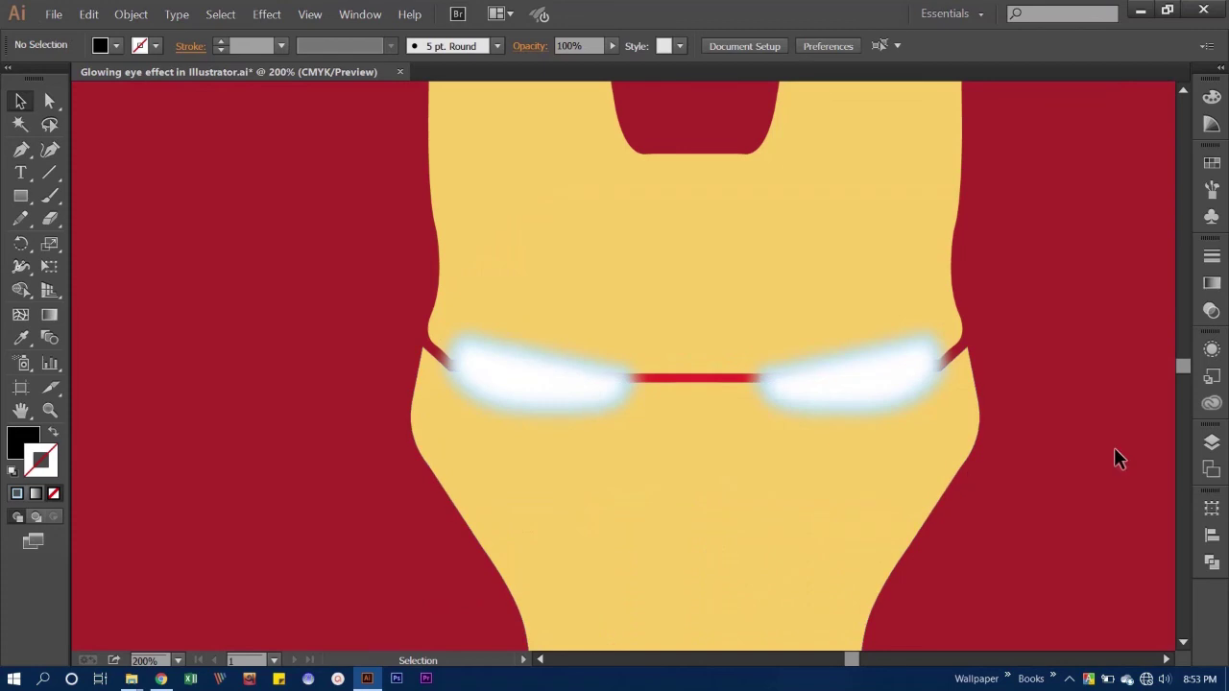
- Save 'Glowing eye effect in Illustrator.ai' and view the artwork at 100%
click(54, 13)
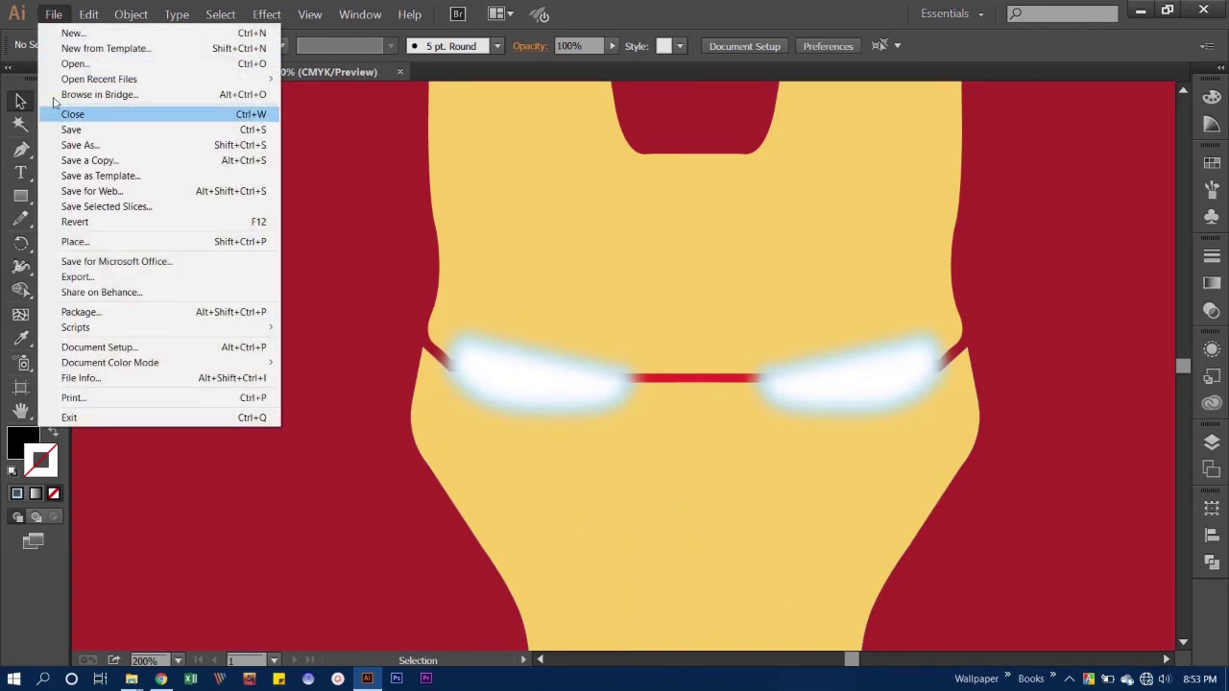
click(75, 131)
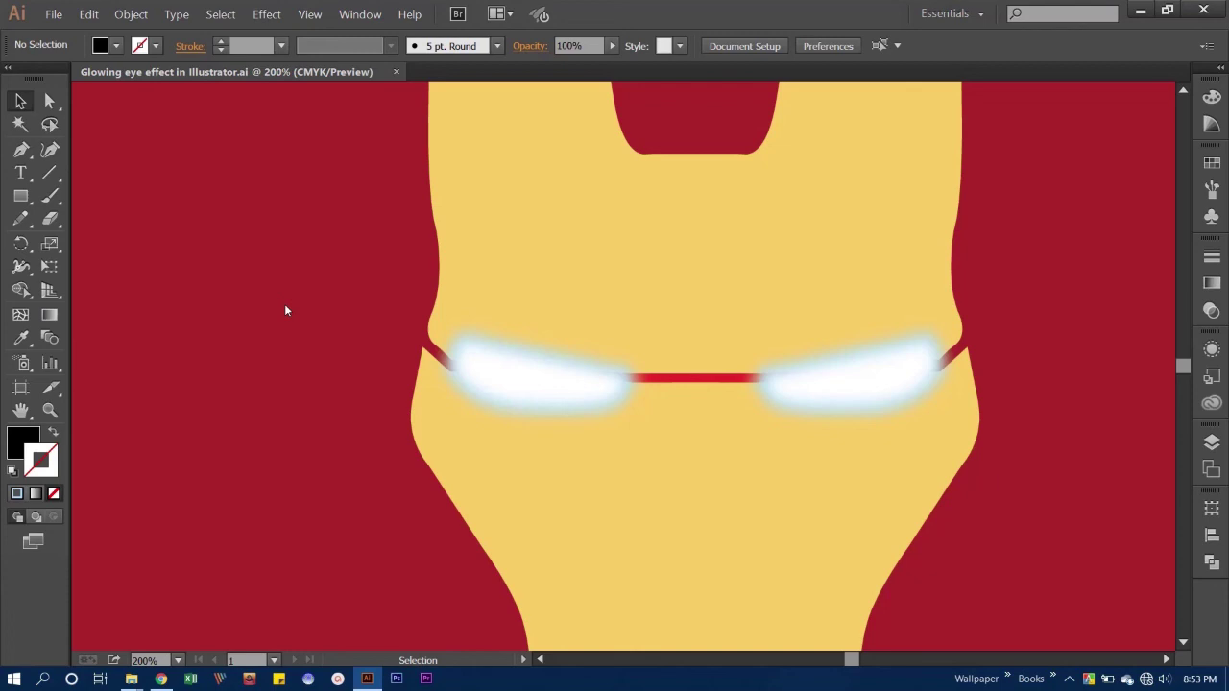
key(ctrl+1)
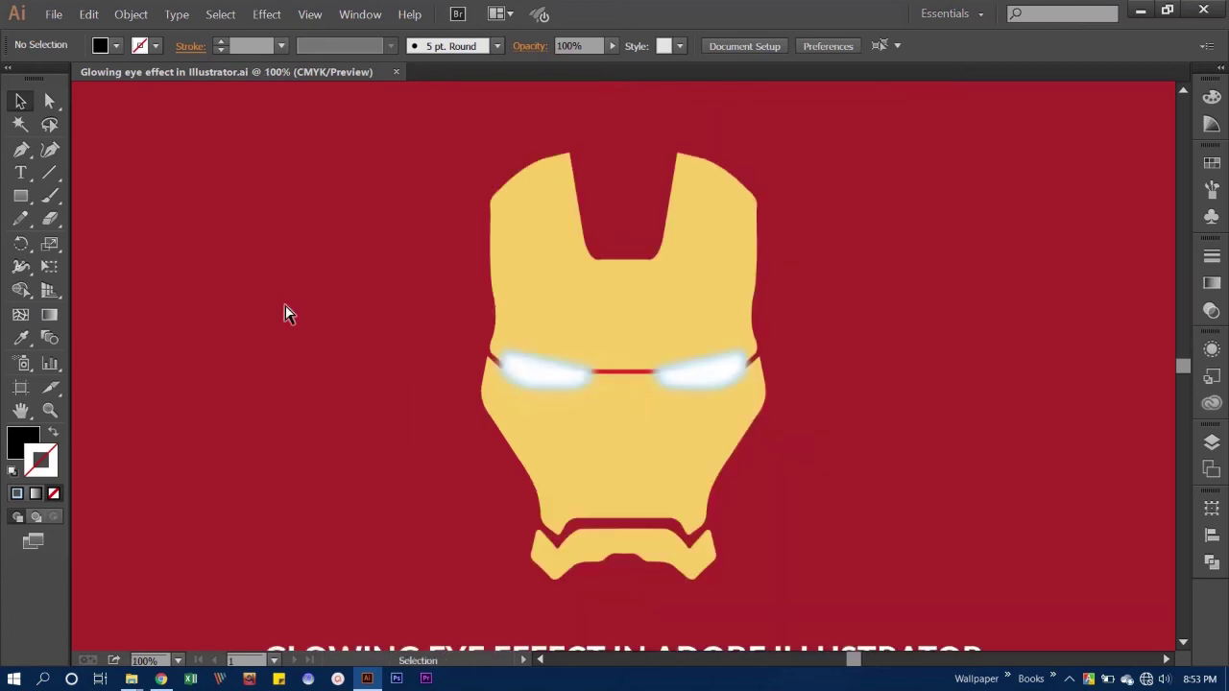